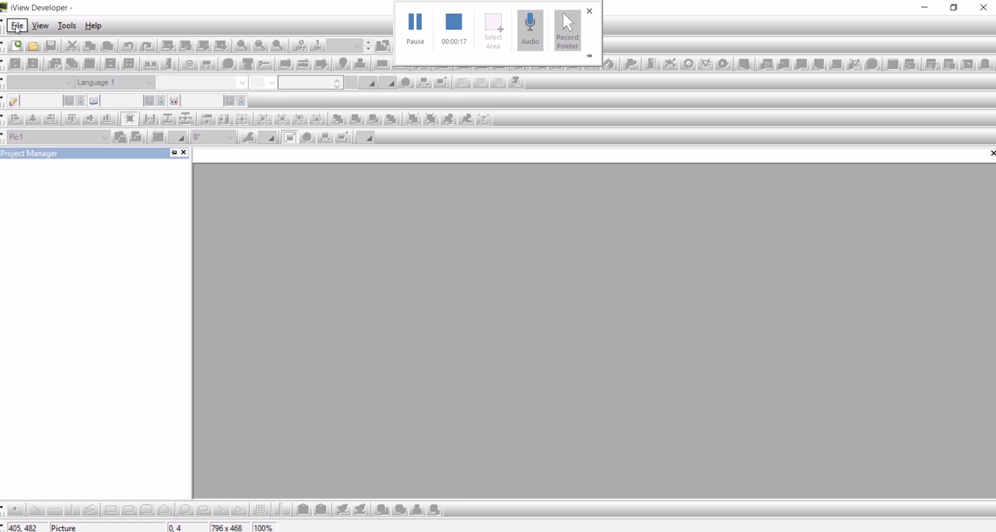
# Create a new project named iSmart with the landscape 7.0" IV07M panel application AP_1, and continue to the link setup
pyautogui.click(16, 27)
pyautogui.click(32, 45)
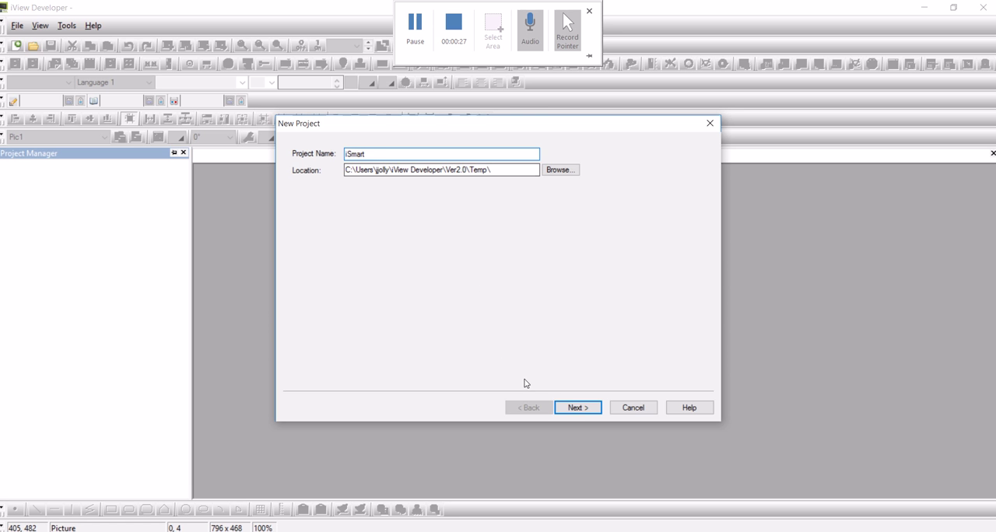
pyautogui.click(580, 409)
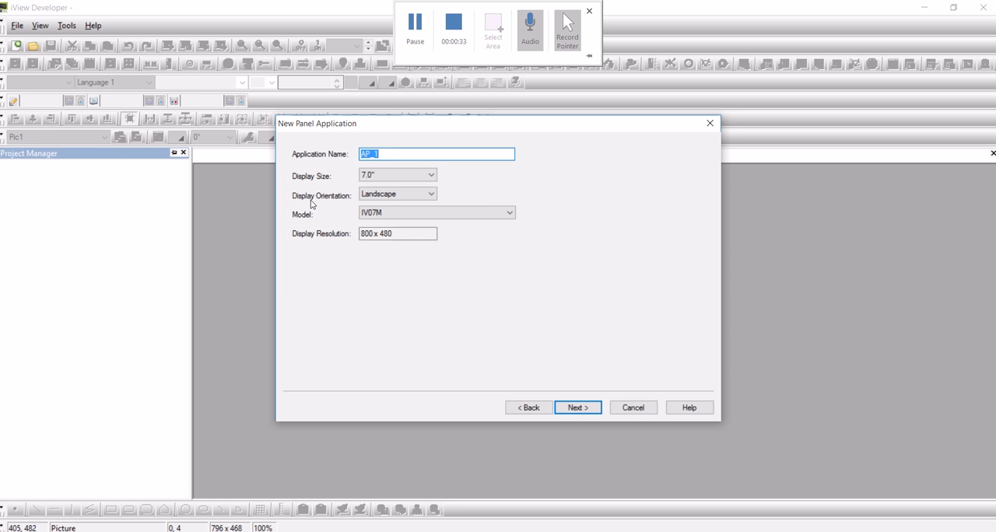
pyautogui.click(583, 415)
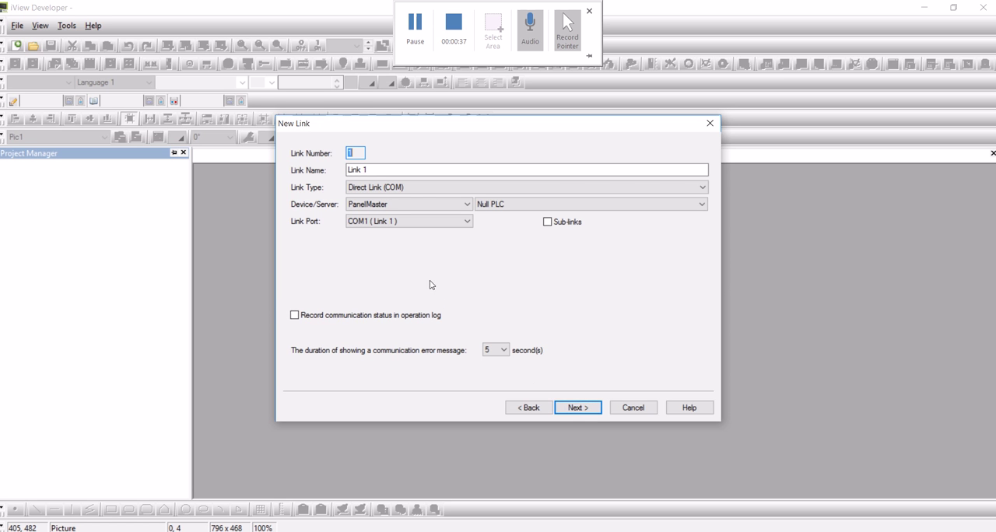
# Set the link's device to the IMO Ltd. iSmart Series (Modbus RTU)
pyautogui.click(392, 204)
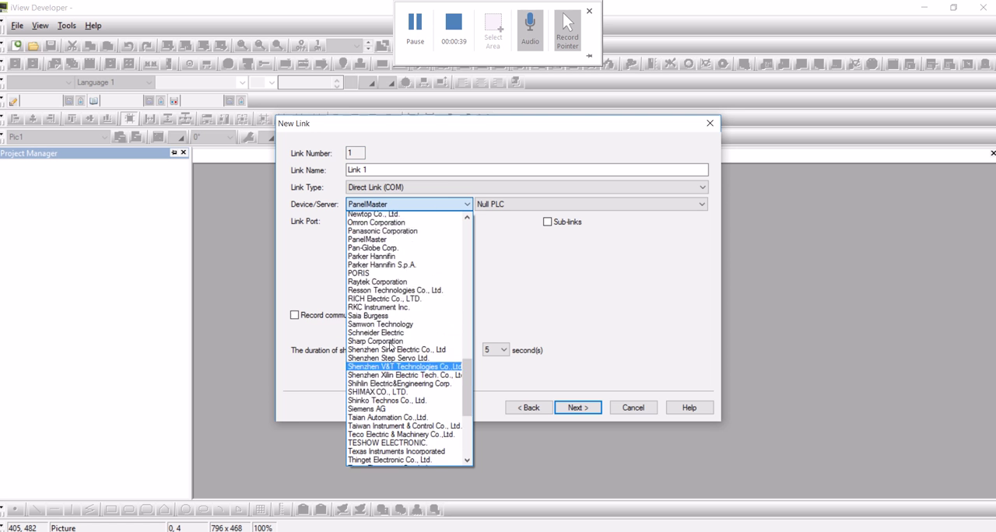
pyautogui.scroll(20, 389, 334)
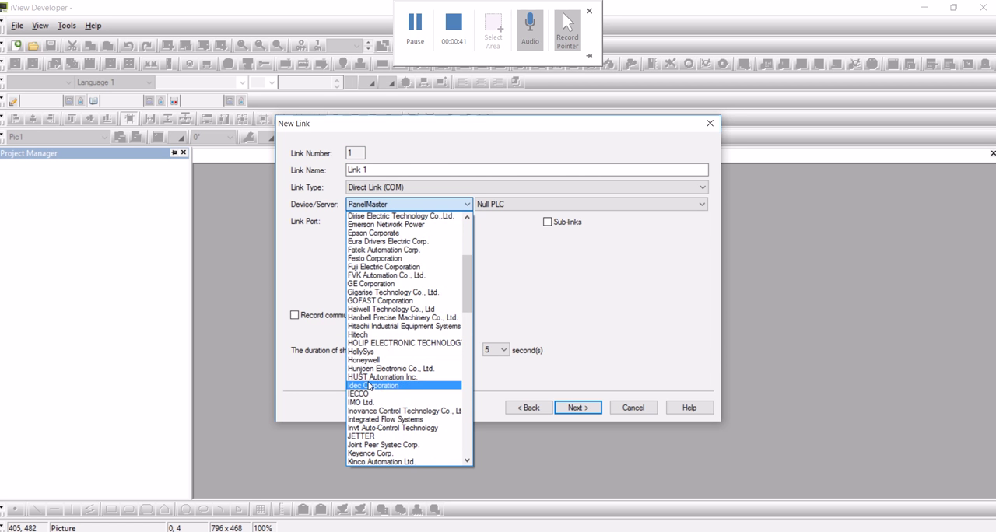
pyautogui.click(376, 404)
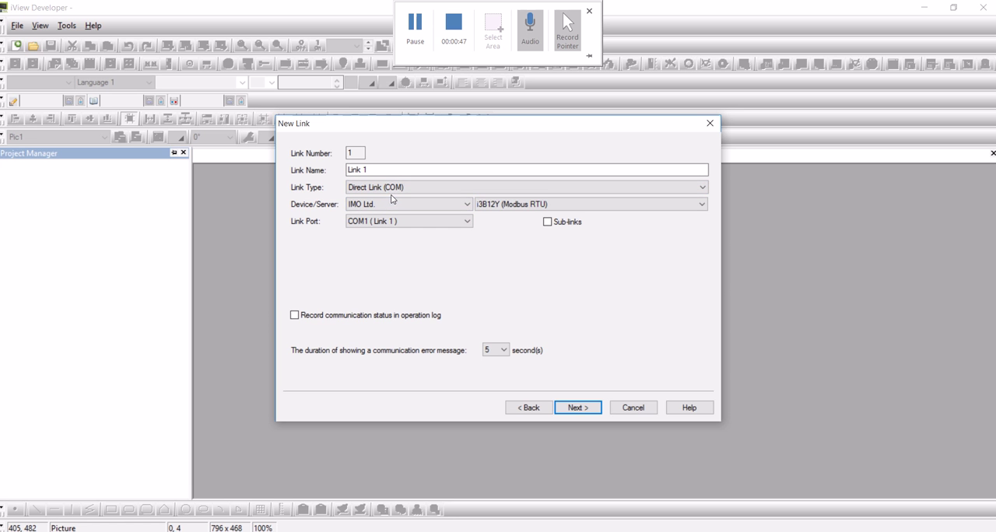
pyautogui.click(525, 205)
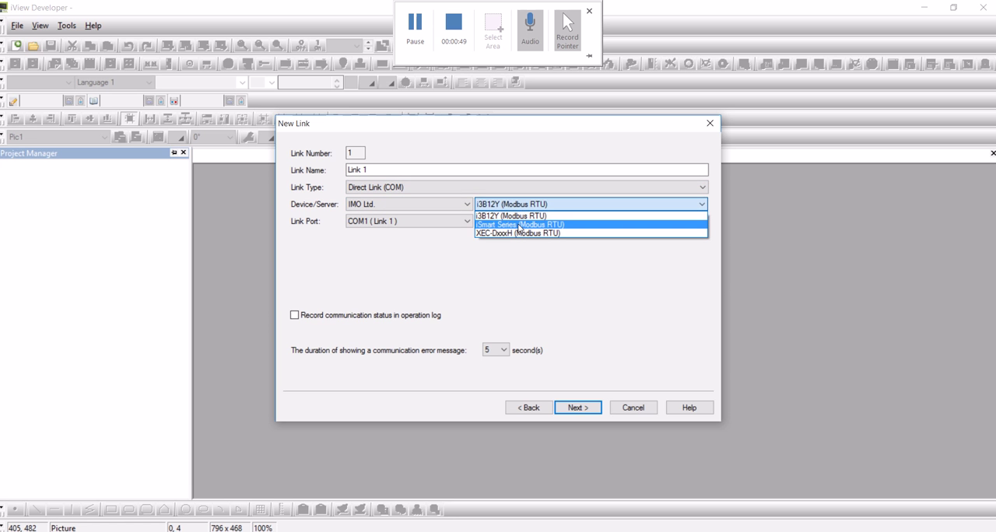
pyautogui.click(519, 226)
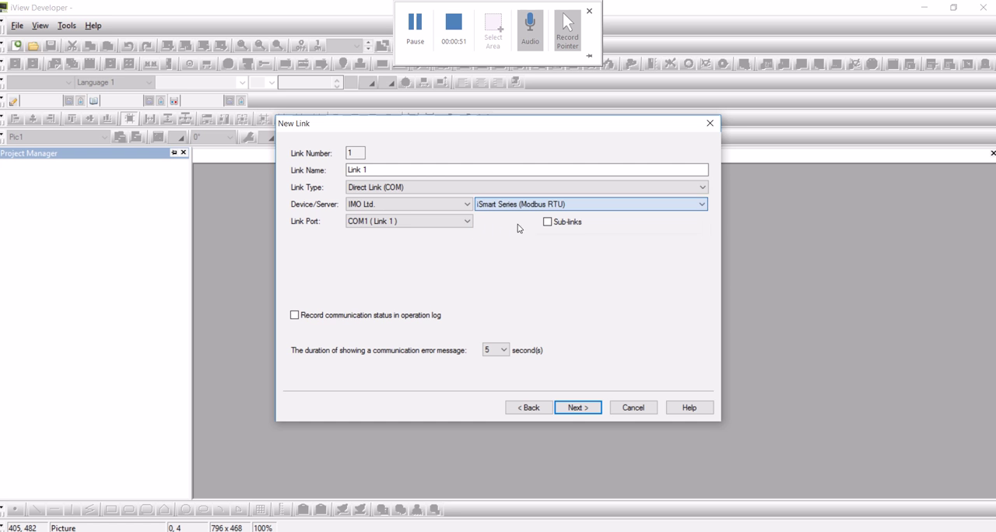
# Assign the link to port COM2, enable sub-links, and continue to the link parameters
pyautogui.click(375, 223)
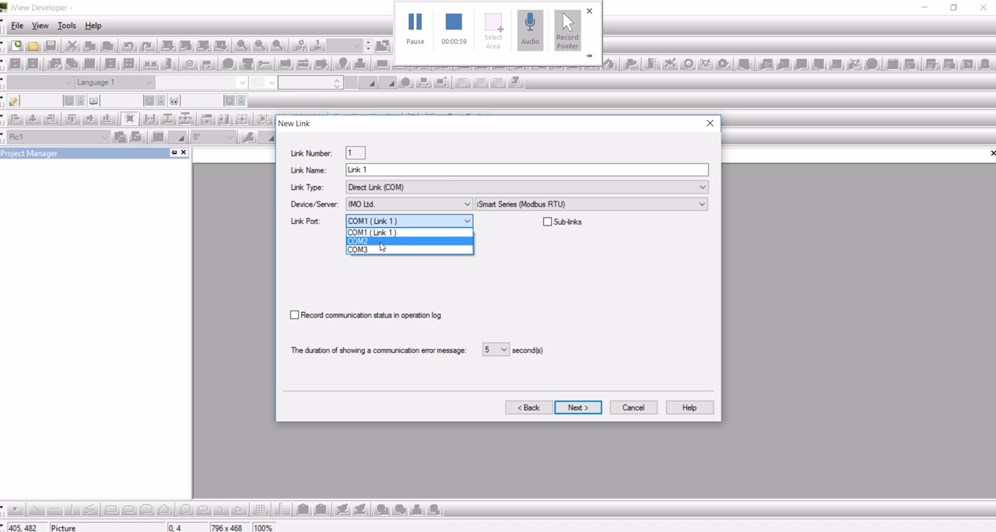
pyautogui.click(381, 247)
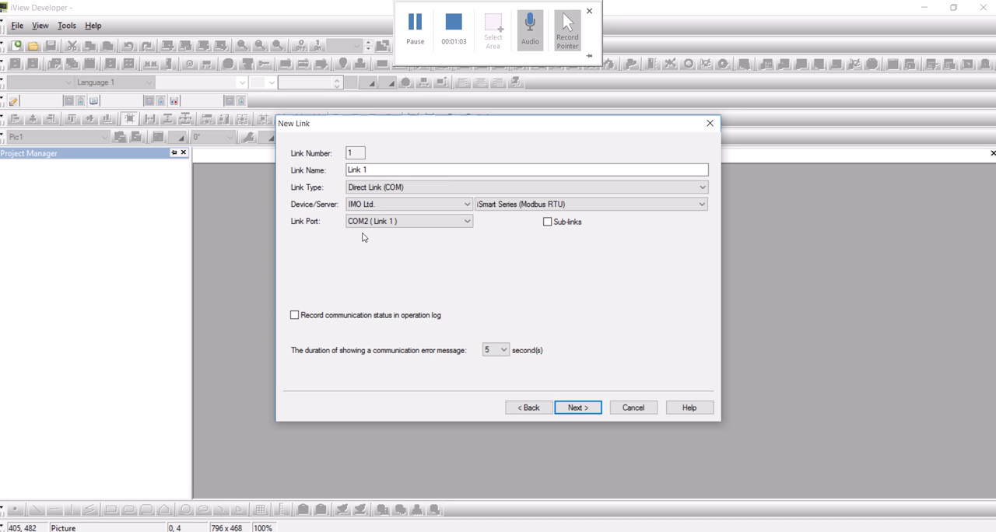
pyautogui.click(548, 222)
pyautogui.click(585, 409)
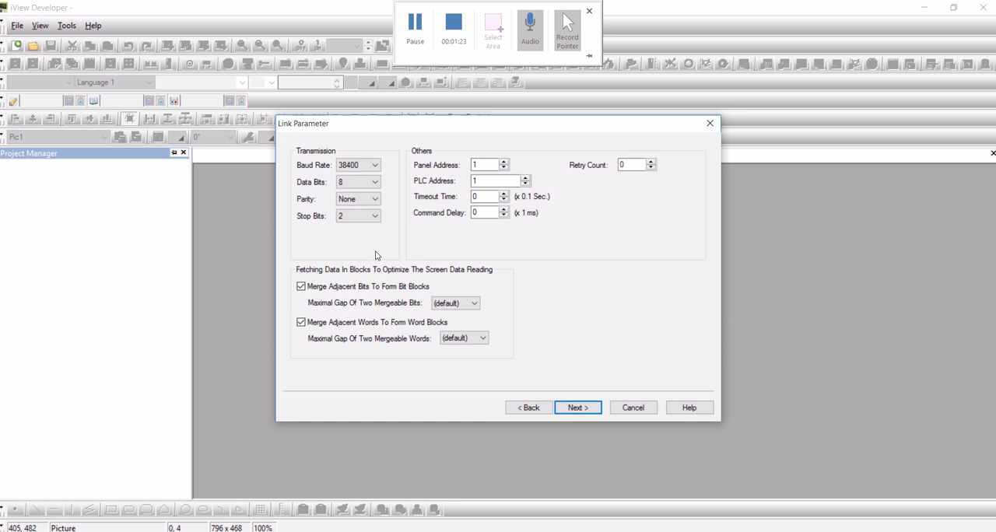
# Adjust the link's timeout time and retry count, and continue to the sub-link settings
pyautogui.click(474, 196)
pyautogui.write('1')
pyautogui.doubleClick(637, 162)
pyautogui.click(577, 408)
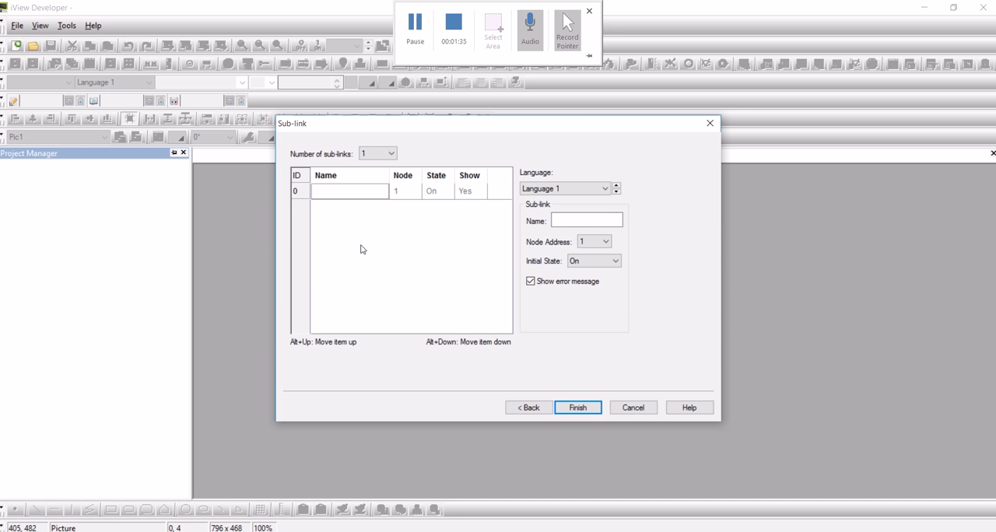
# Set the number of sub-links to 3 and name the first one, at node 1, SMT1
pyautogui.click(378, 153)
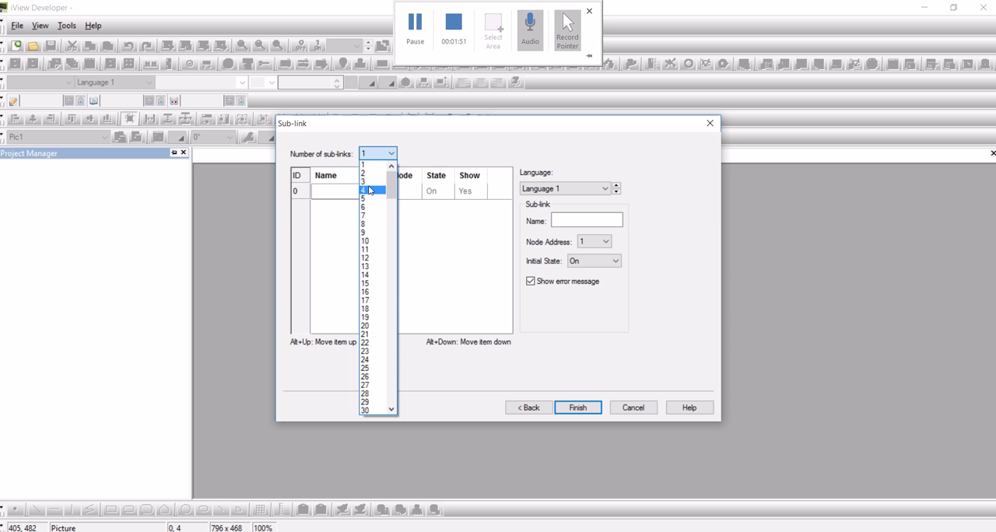
pyautogui.click(369, 182)
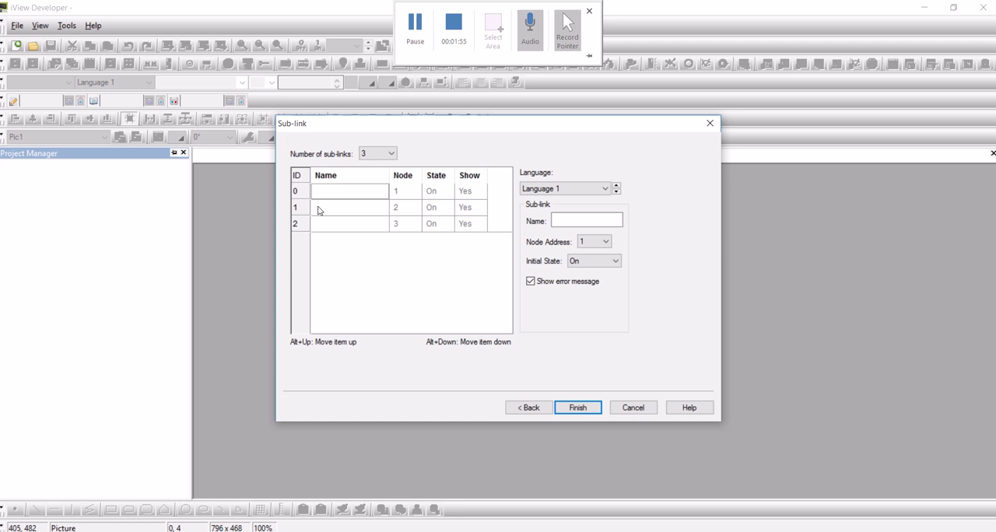
pyautogui.click(564, 225)
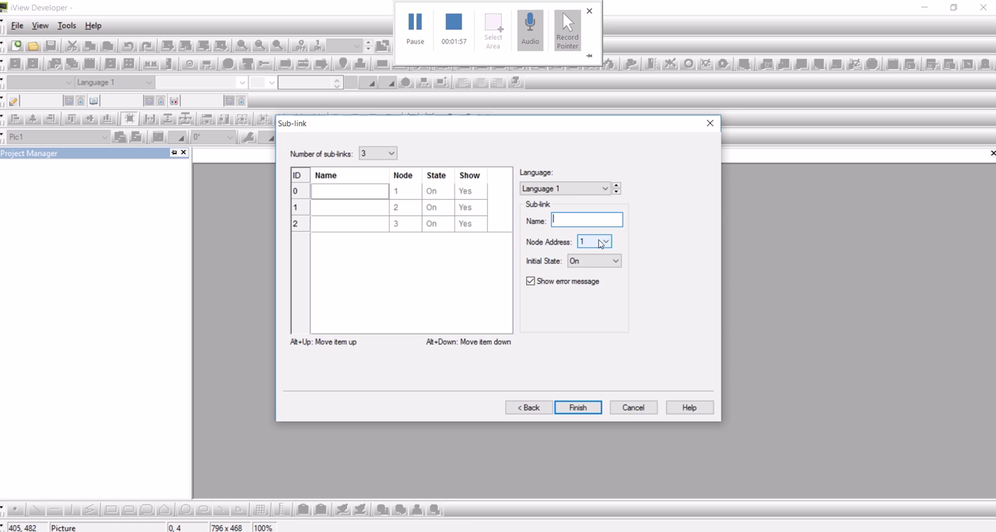
pyautogui.write('M')
pyautogui.press('BackSpace')
pyautogui.write('SMT1')
# Name the second and third sub-links SMT2 and SMT3
pyautogui.click(361, 209)
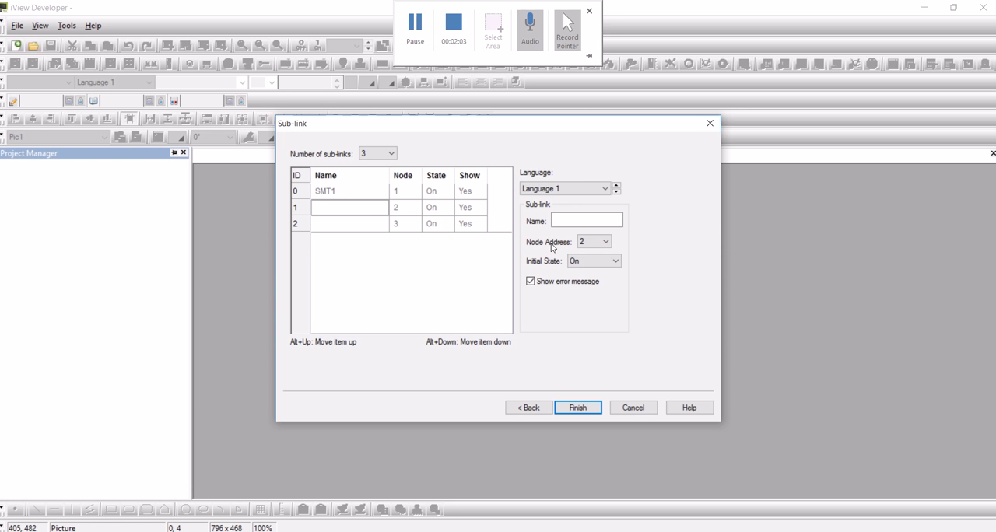
pyautogui.click(564, 217)
pyautogui.write('SMT2')
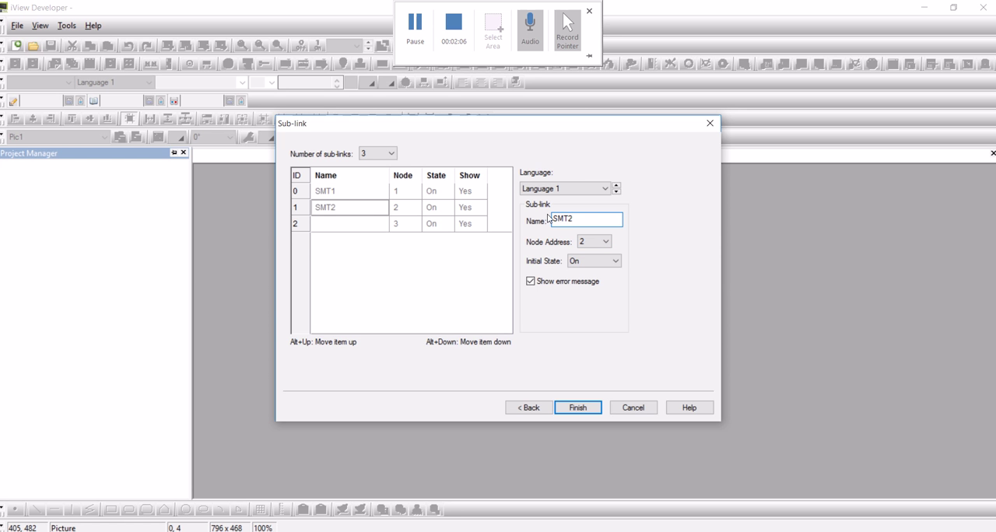
pyautogui.click(373, 224)
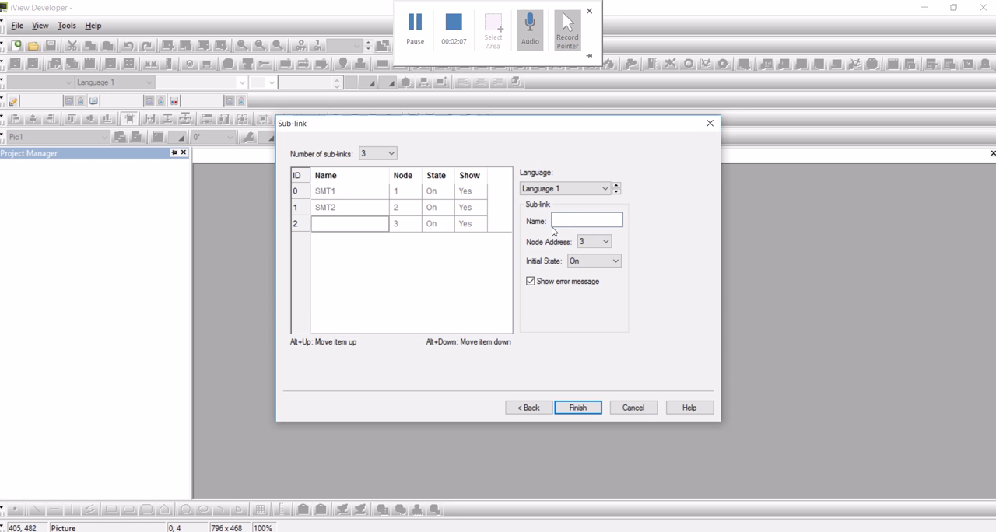
pyautogui.click(592, 222)
pyautogui.write('SMT3')
# Set the initial state of all three sub-links to Off and finish creating the project
pyautogui.click(342, 195)
pyautogui.click(615, 261)
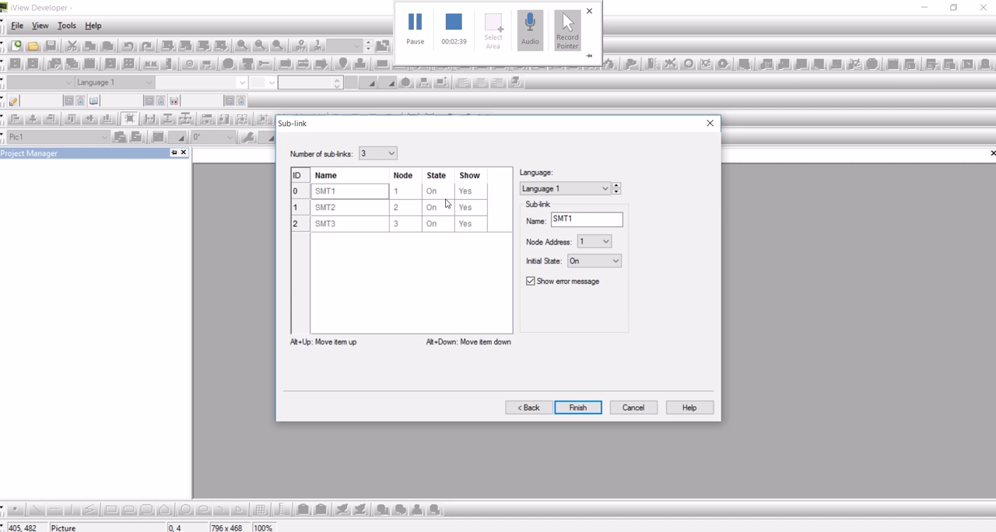
pyautogui.click(596, 263)
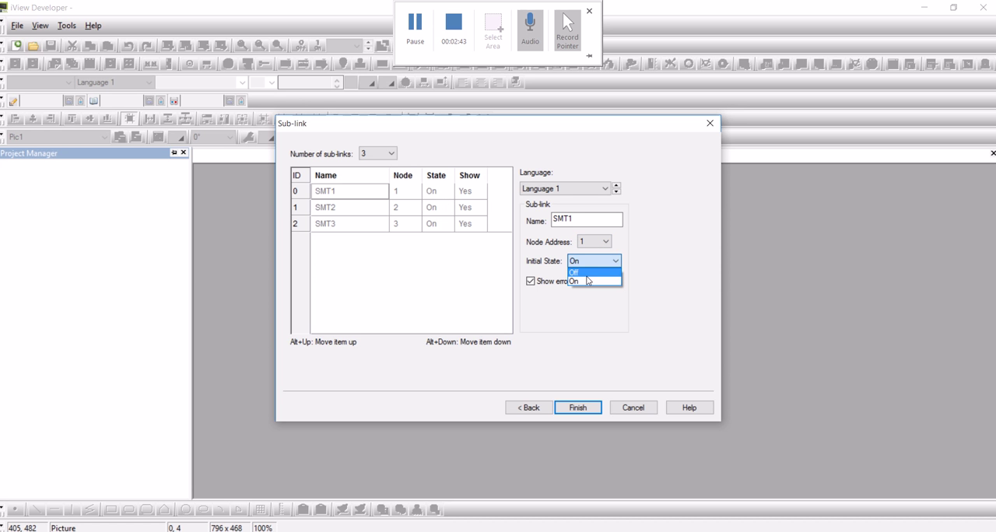
pyautogui.click(585, 273)
pyautogui.click(430, 212)
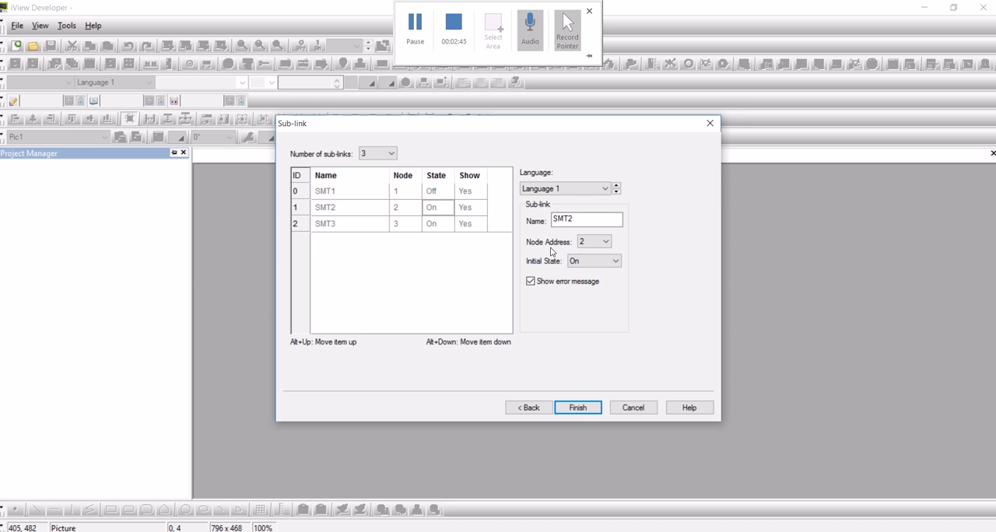
pyautogui.click(578, 263)
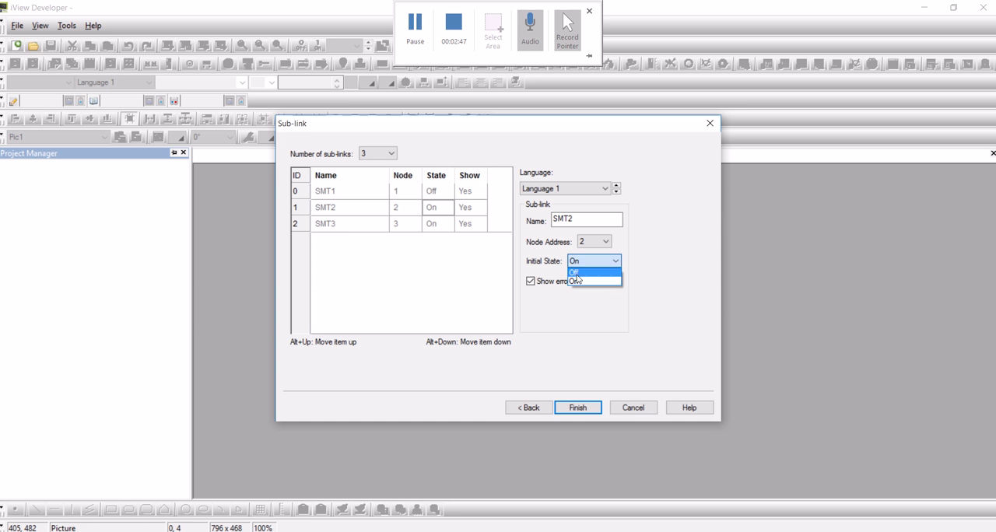
pyautogui.click(580, 273)
pyautogui.click(445, 228)
pyautogui.click(580, 263)
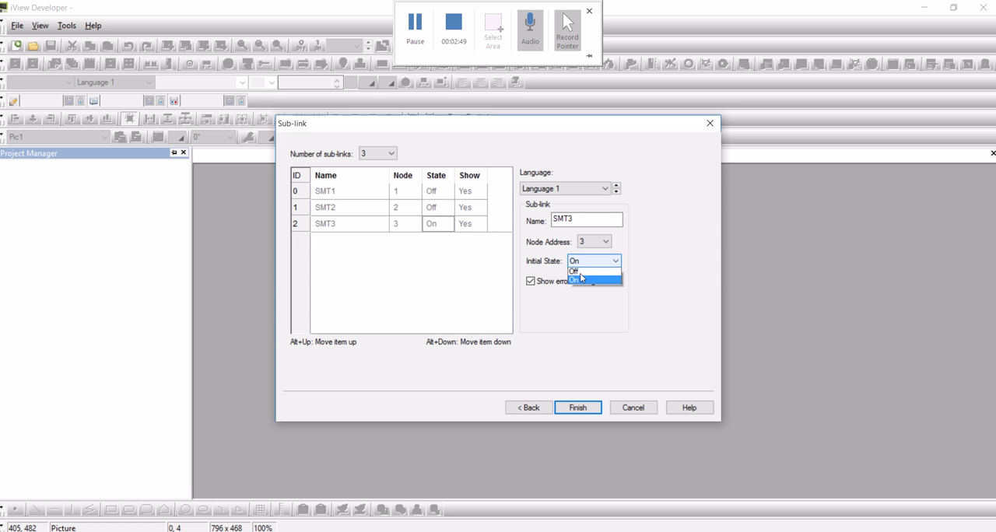
pyautogui.click(582, 274)
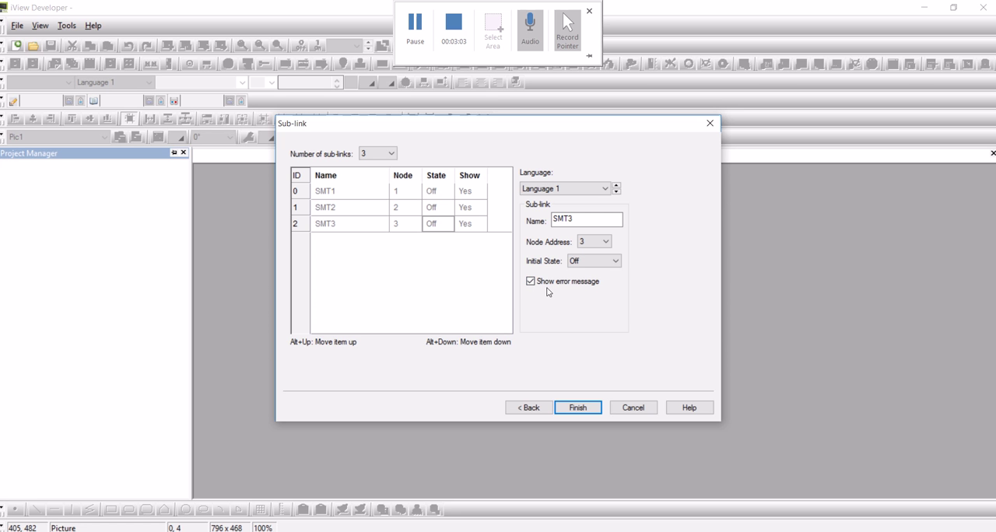
pyautogui.click(578, 409)
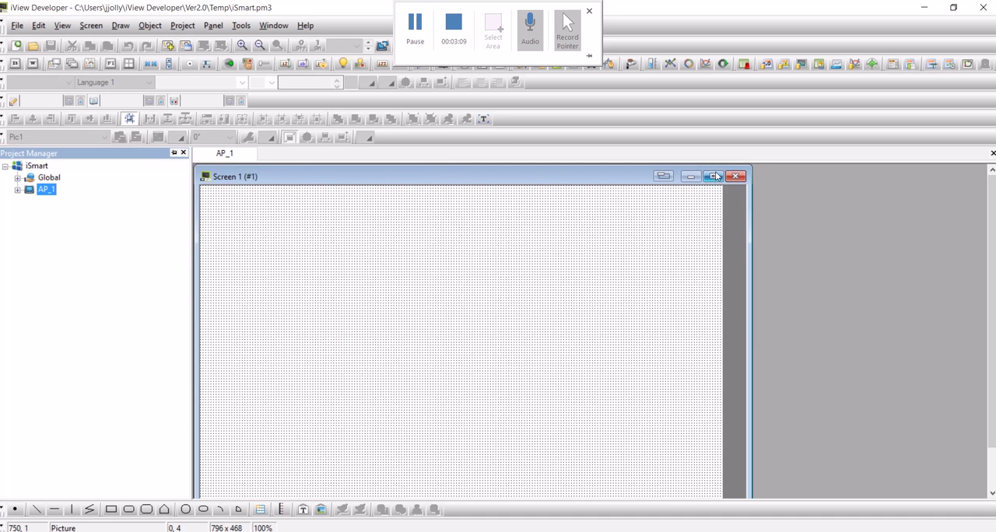
# Maximize Screen 1 and place a bit button of about 100 x 50 pixels at about 40, 88
pyautogui.click(715, 177)
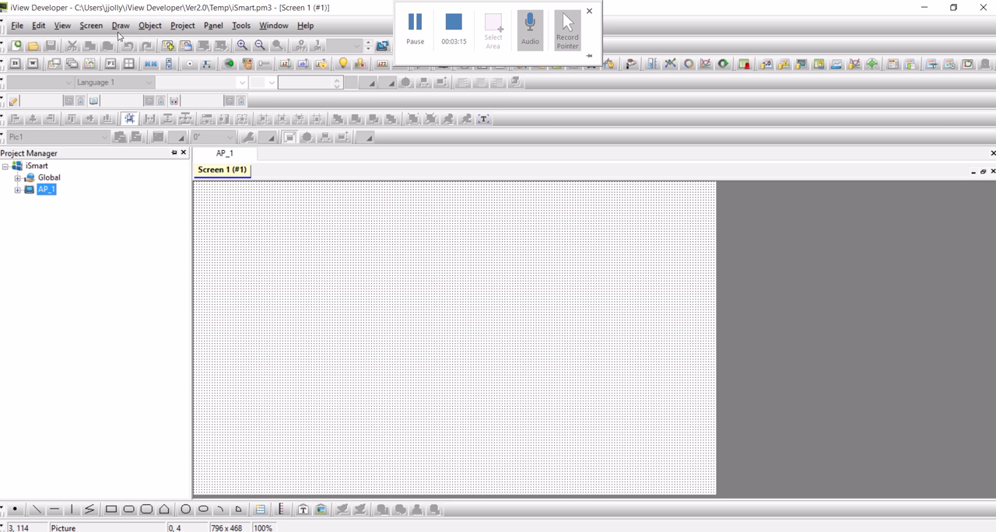
pyautogui.click(149, 26)
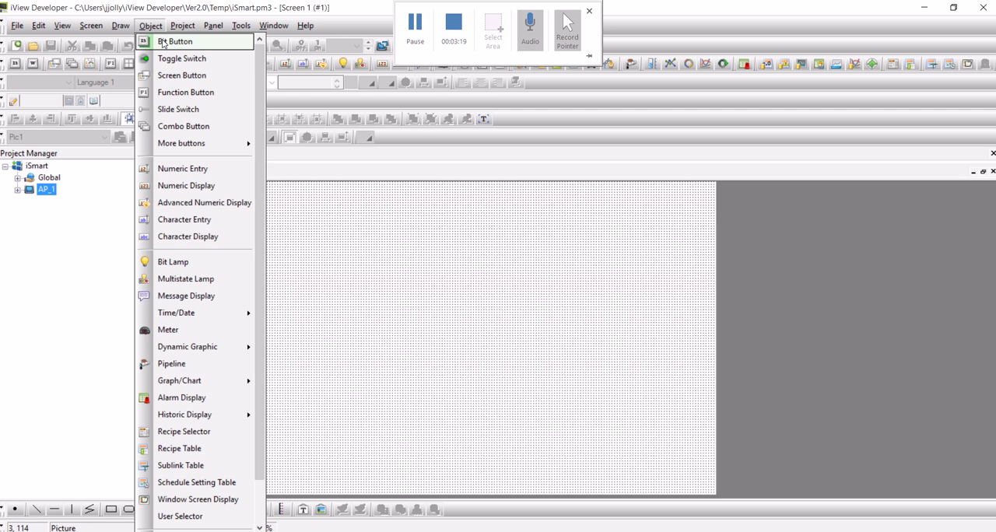
pyautogui.click(163, 43)
pyautogui.click(248, 215)
pyautogui.moveTo(247, 215); pyautogui.dragTo(246, 261)
pyautogui.click(254, 274)
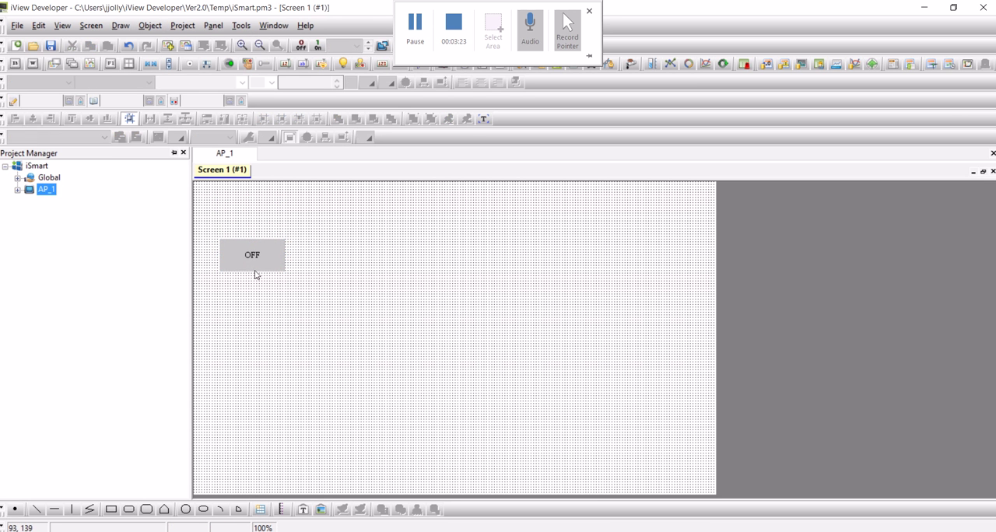
# Review the bit button's ON and OFF label text and picture settings, and enable its external label
pyautogui.doubleClick(257, 263)
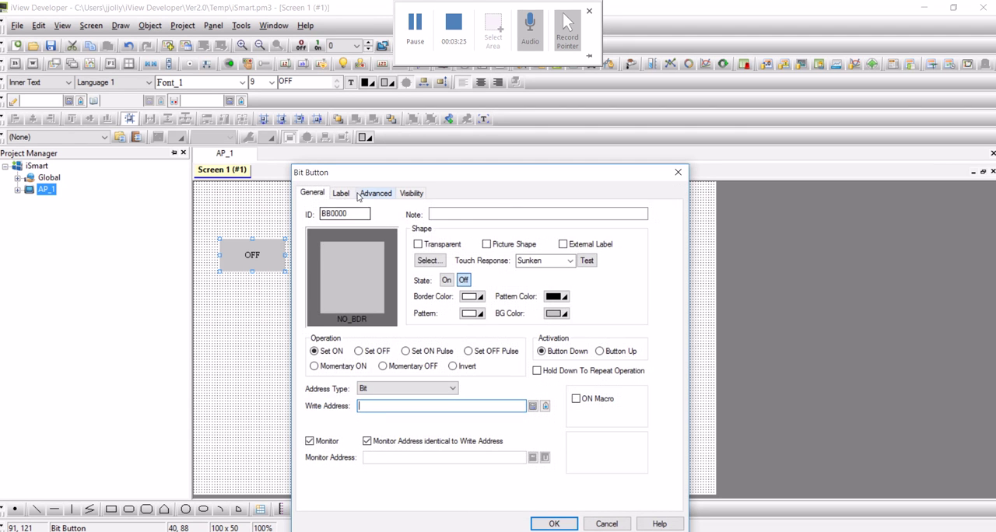
pyautogui.click(342, 194)
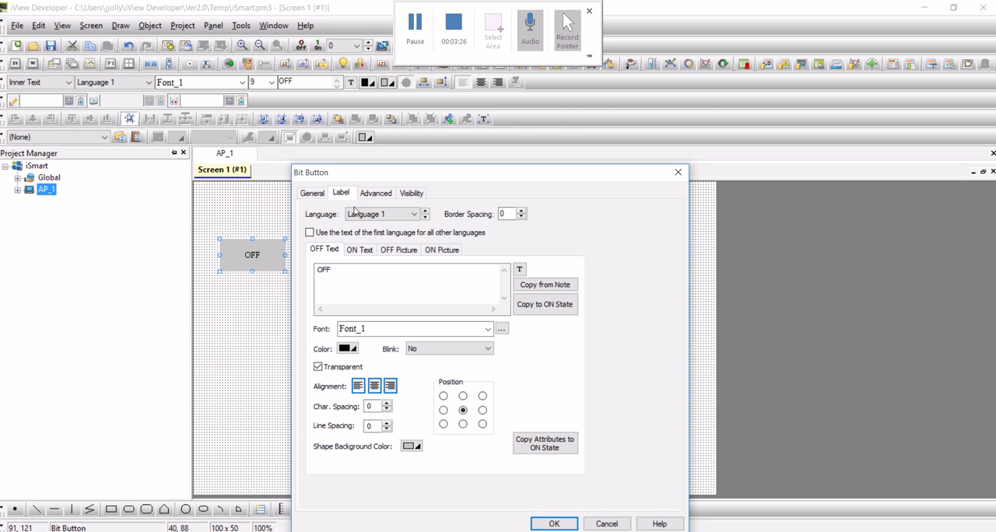
pyautogui.click(359, 250)
pyautogui.click(405, 251)
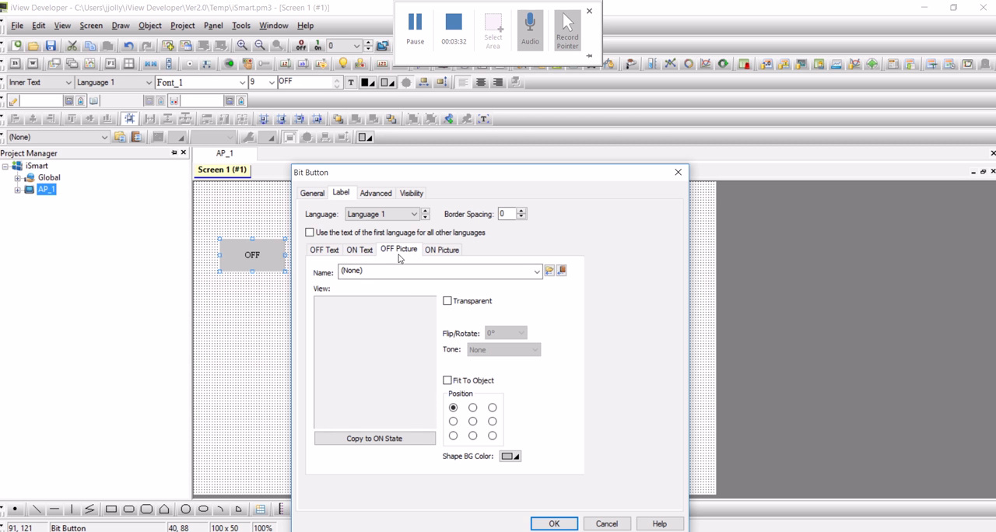
pyautogui.click(441, 250)
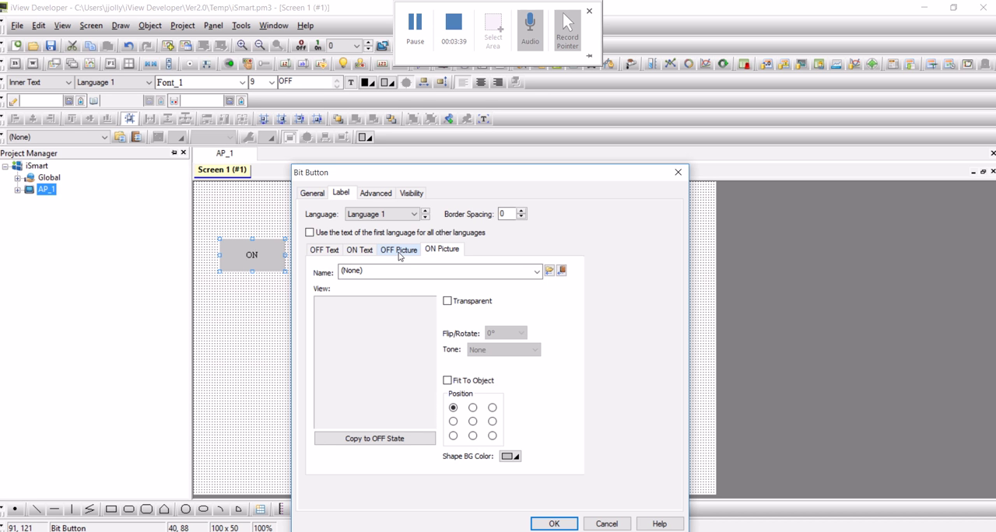
pyautogui.click(312, 193)
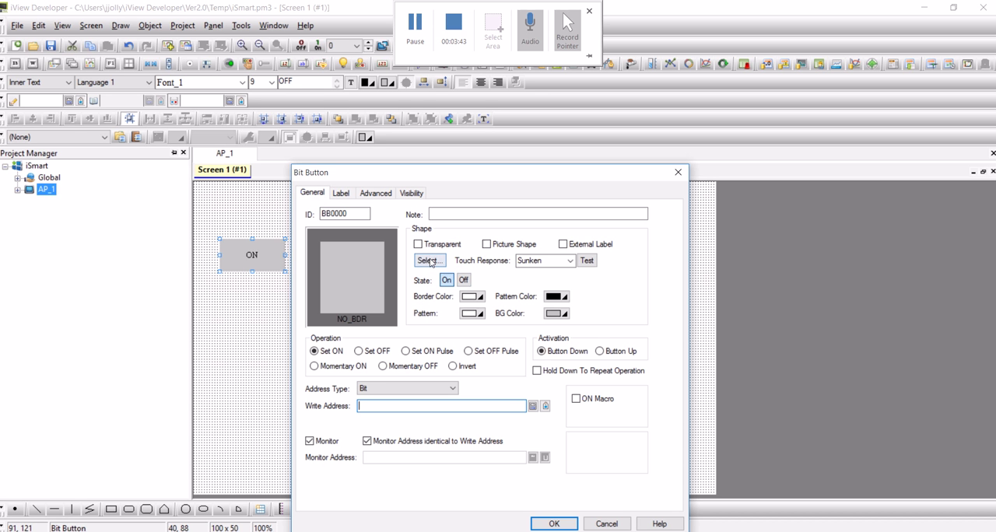
pyautogui.click(563, 245)
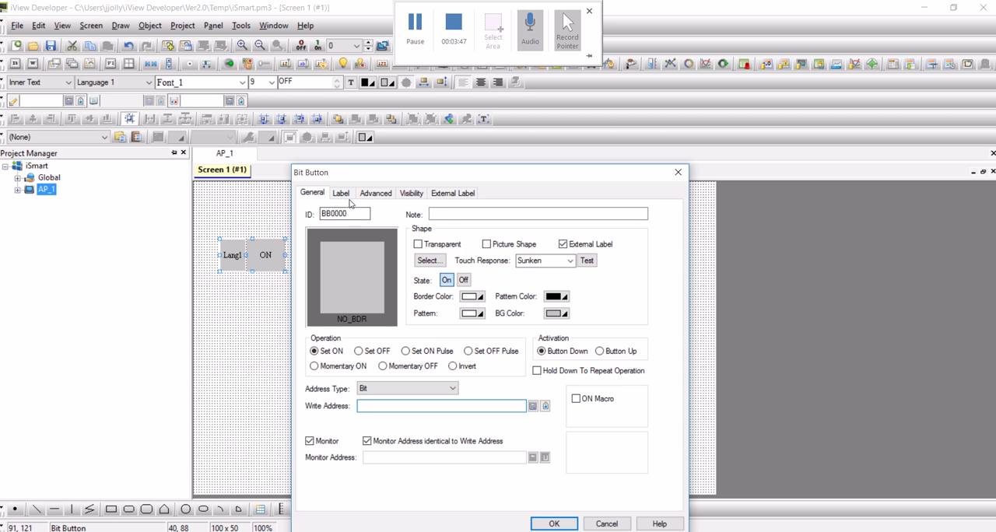
# Set the bit button's external label text to START and position the label at the top
pyautogui.click(454, 195)
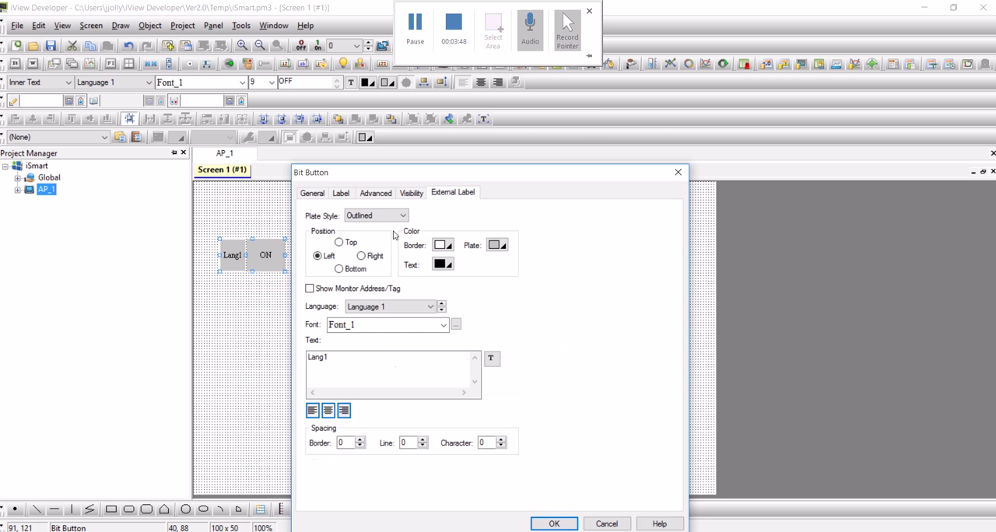
pyautogui.doubleClick(367, 368)
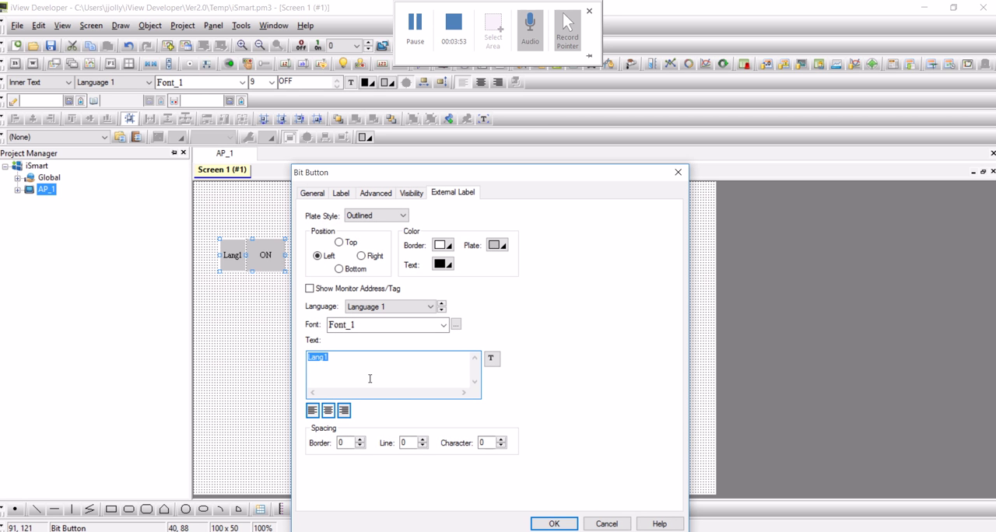
pyautogui.write('START')
pyautogui.click(340, 244)
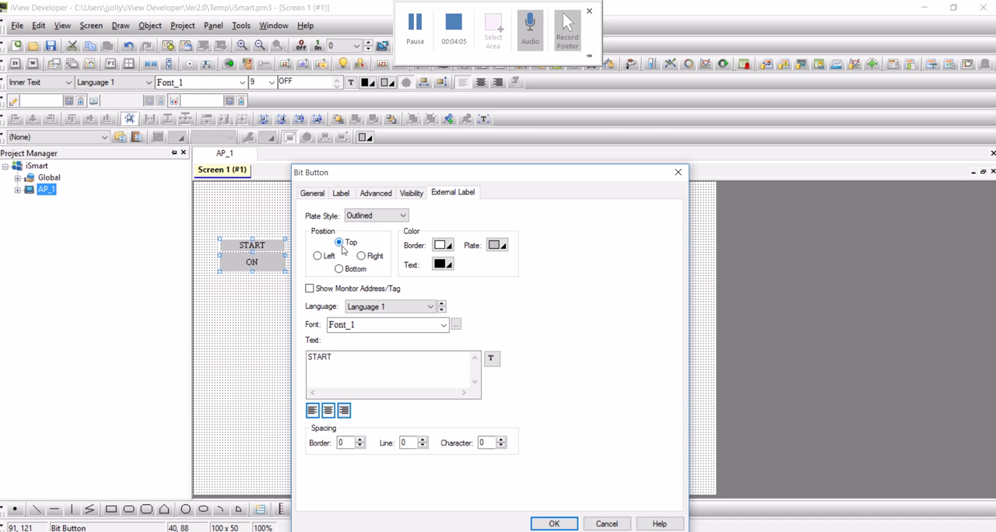
# Set the bit button's operation to Invert and choose Link 1, sub-link 0 (SMT1) for its write address
pyautogui.click(314, 194)
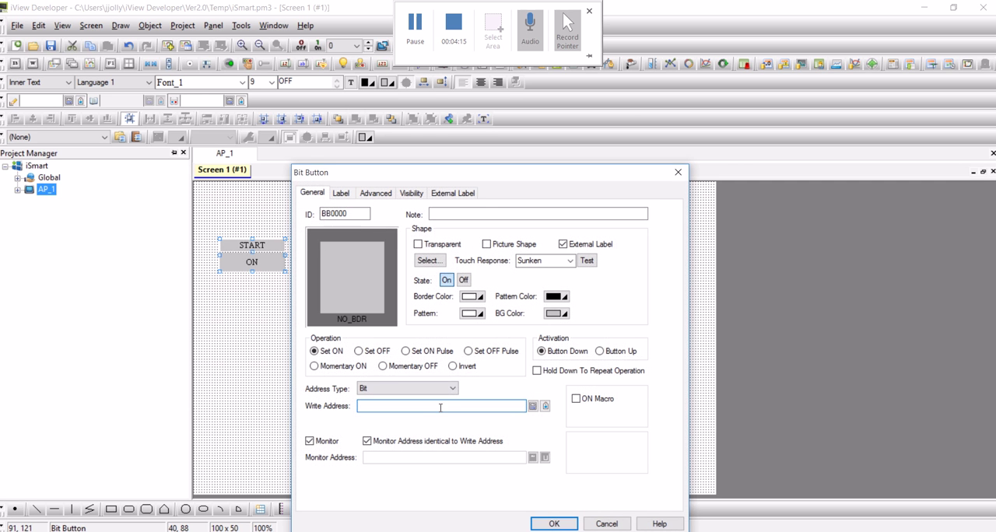
pyautogui.click(453, 367)
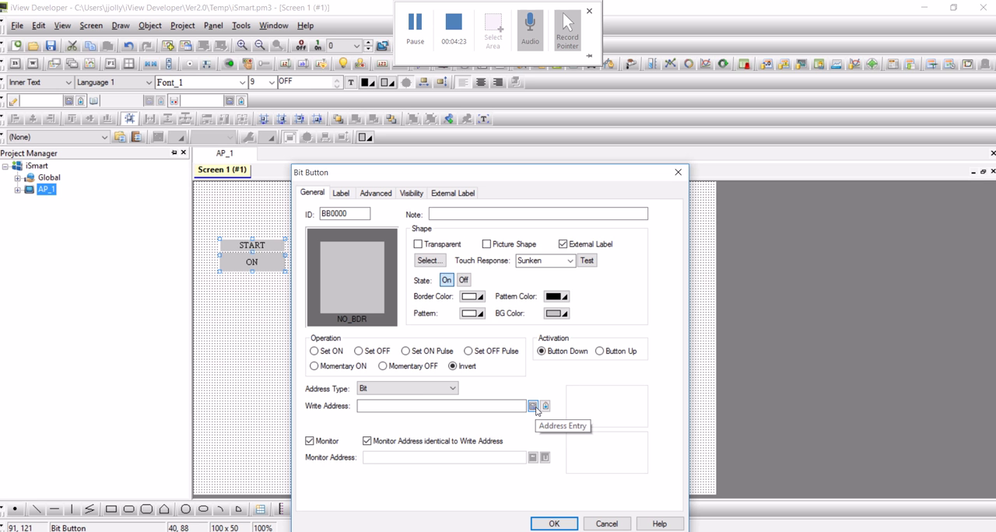
pyautogui.click(534, 407)
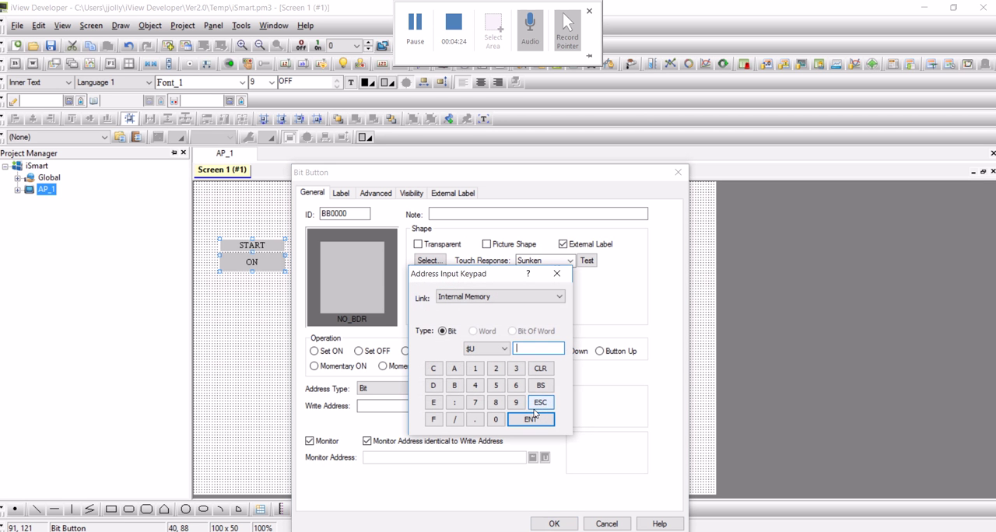
pyautogui.click(477, 298)
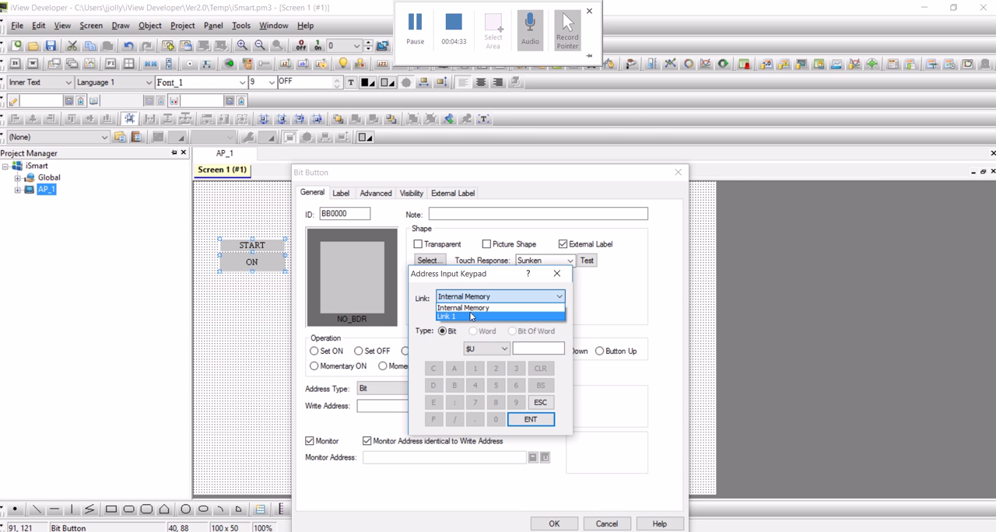
pyautogui.click(471, 316)
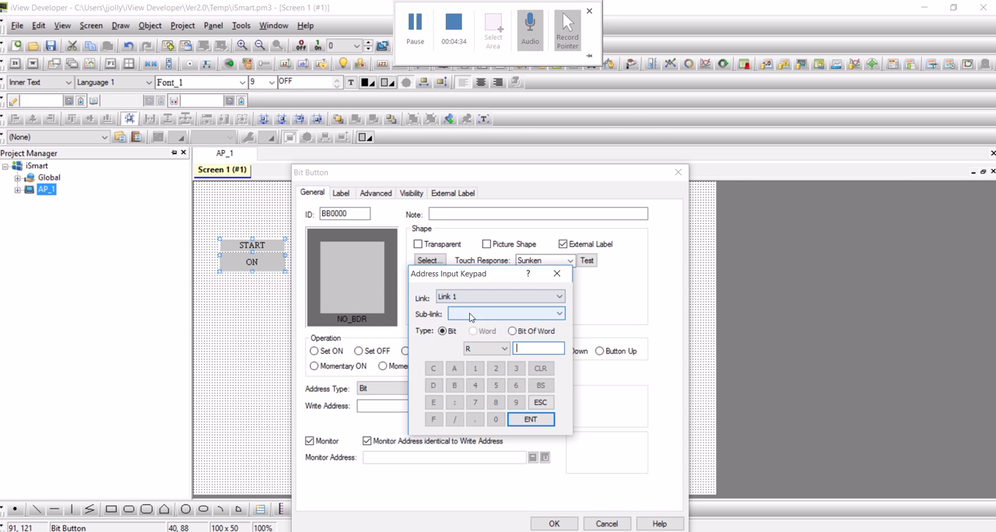
pyautogui.click(519, 315)
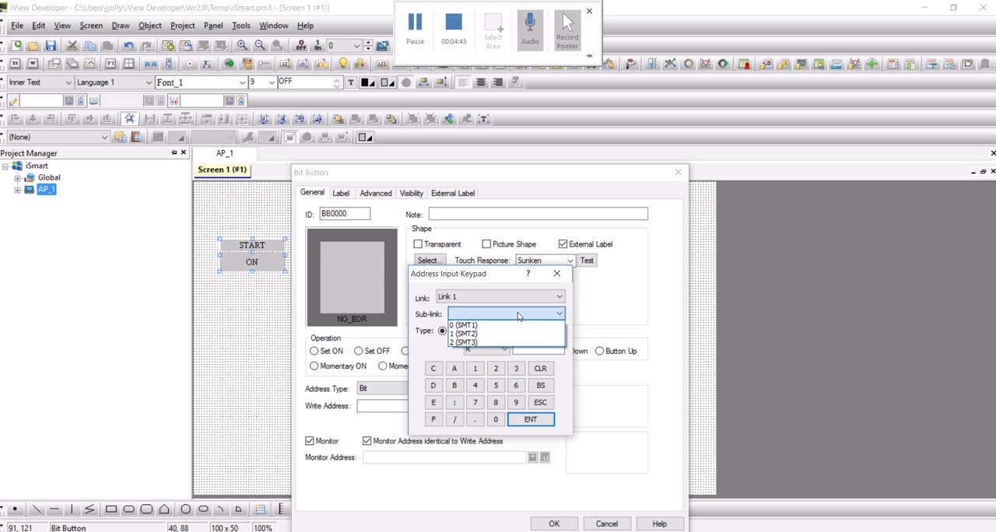
pyautogui.click(512, 325)
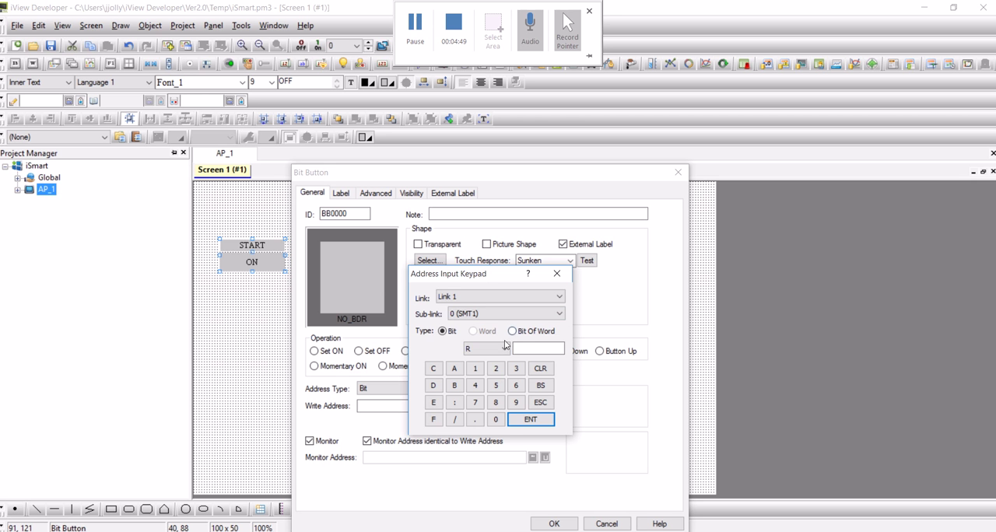
# Set the write address to bit M1 and apply the bit button's settings
pyautogui.click(488, 350)
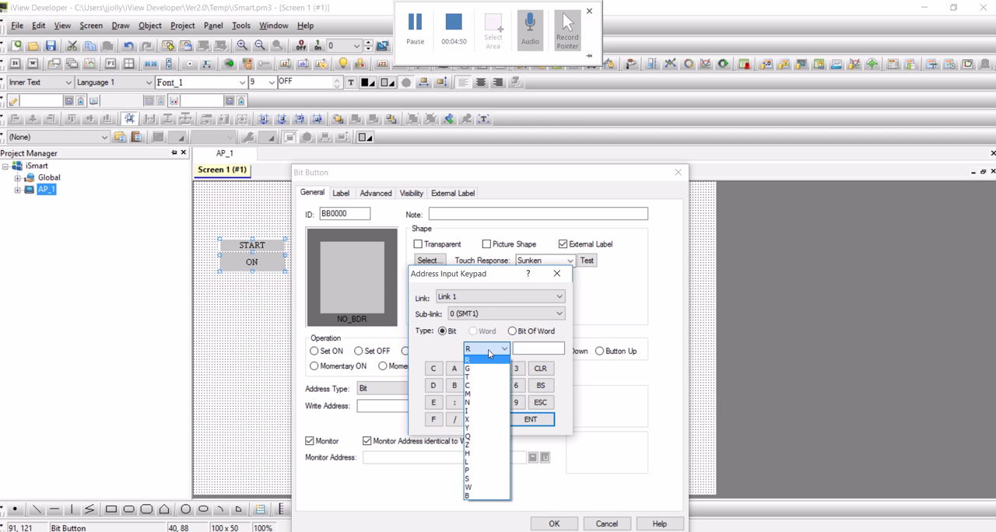
pyautogui.click(480, 395)
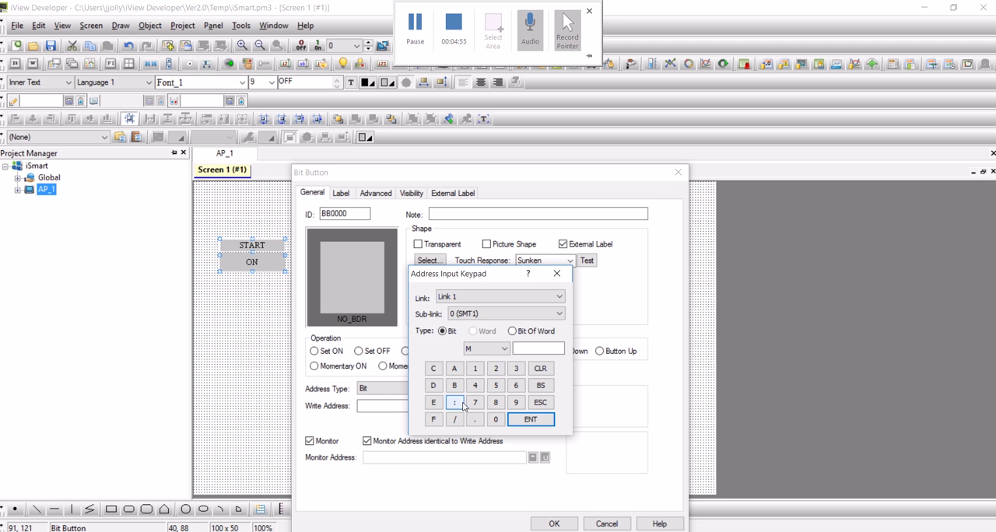
pyautogui.click(475, 369)
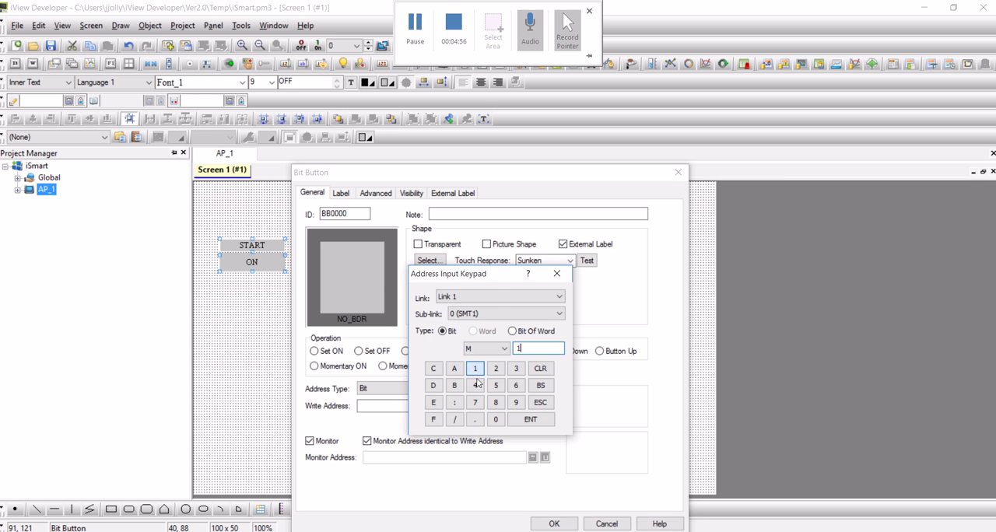
pyautogui.click(532, 423)
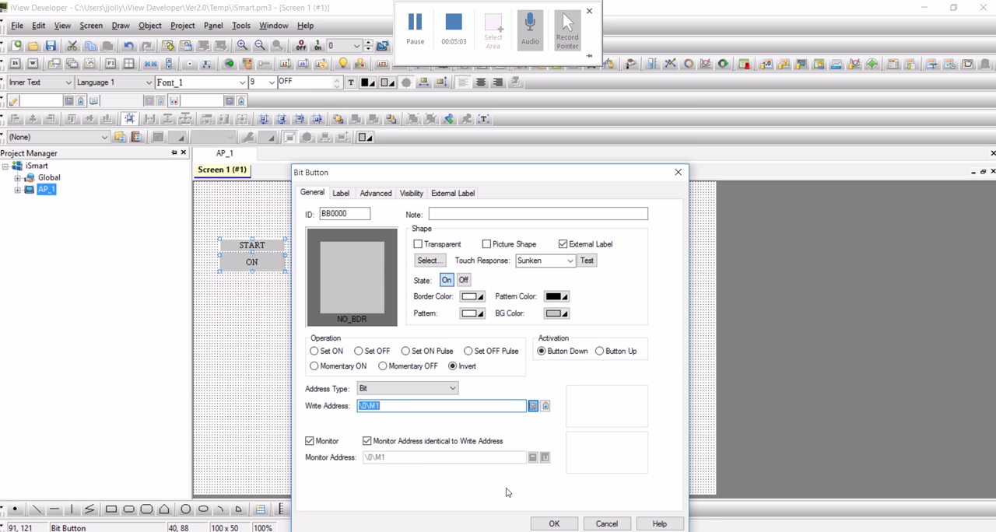
pyautogui.click(558, 524)
pyautogui.click(305, 361)
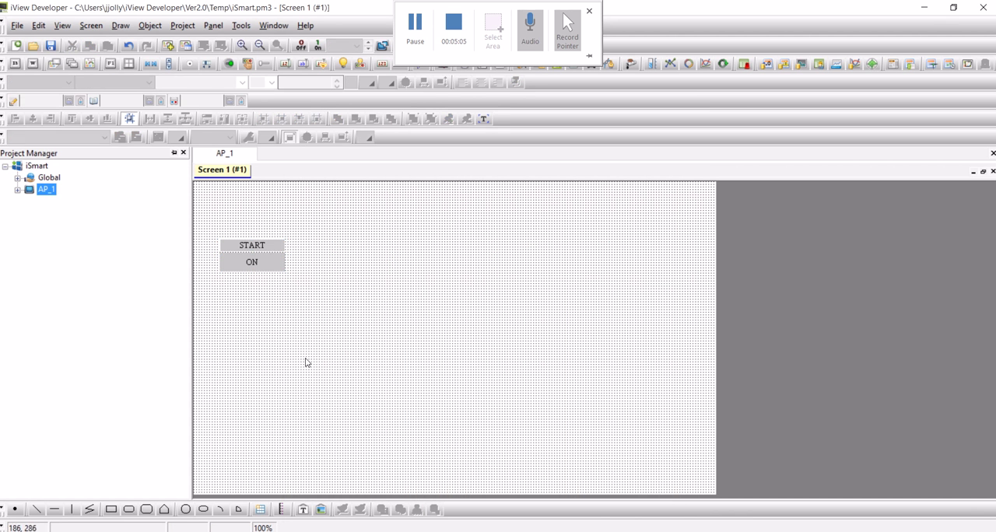
# Enable Picture Shape for the START button and browse the available picture library files
pyautogui.doubleClick(250, 273)
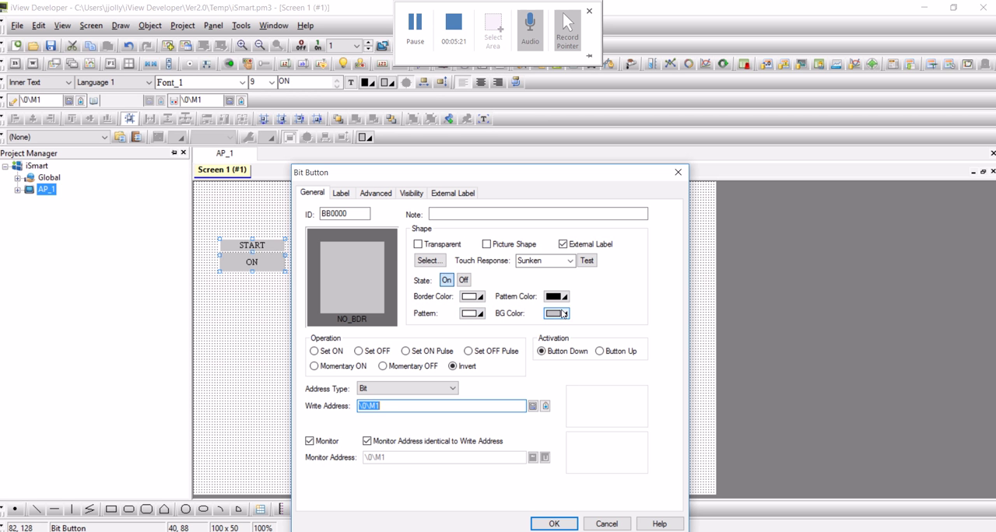
pyautogui.click(488, 245)
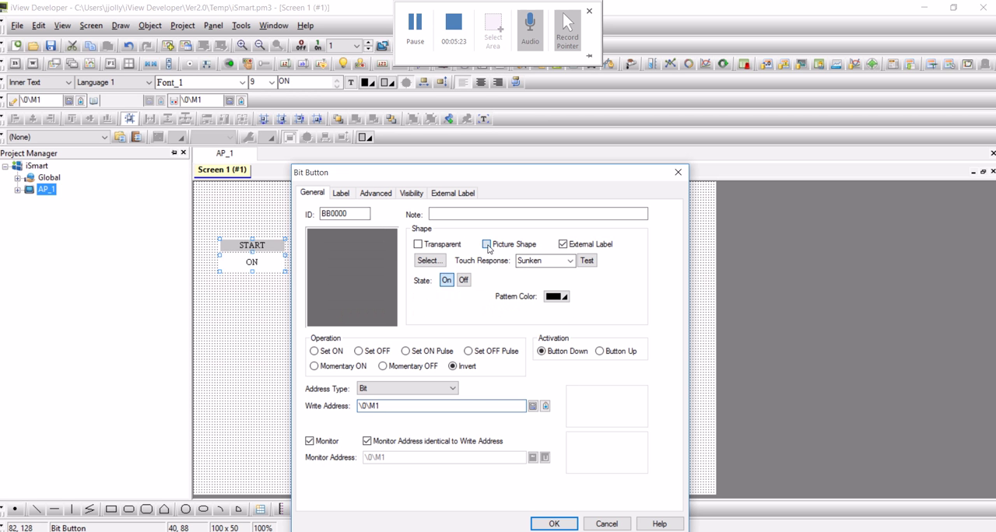
pyautogui.click(429, 261)
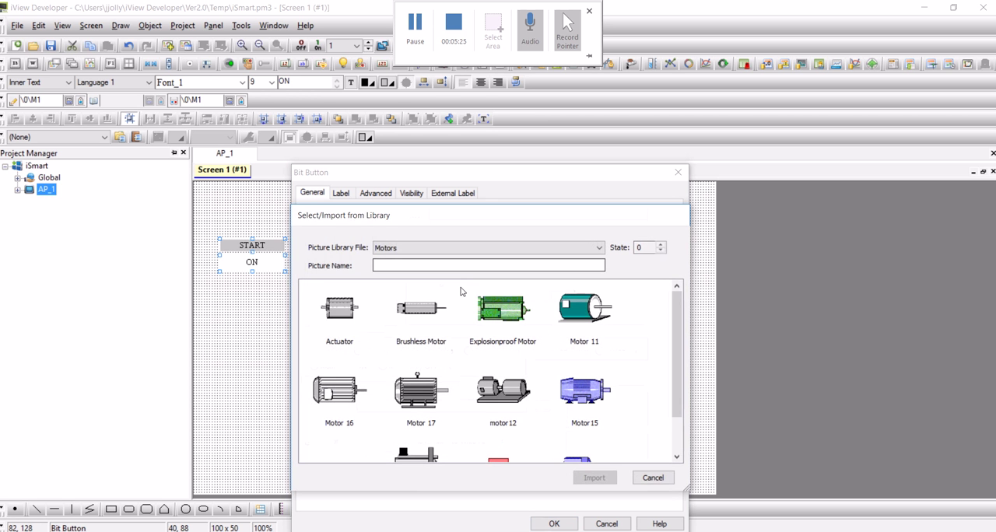
pyautogui.click(552, 254)
pyautogui.scroll(10, 529, 310)
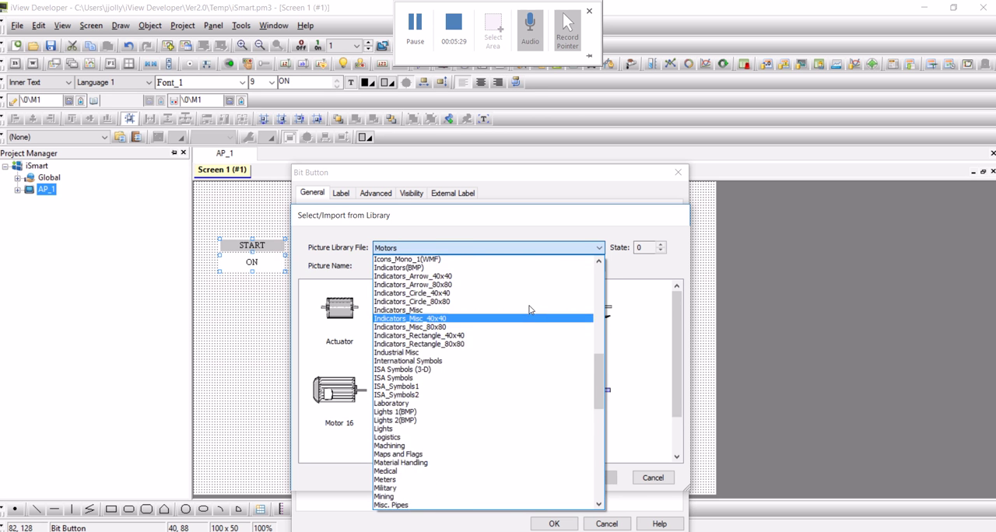
pyautogui.scroll(15, 530, 310)
pyautogui.scroll(3, 529, 310)
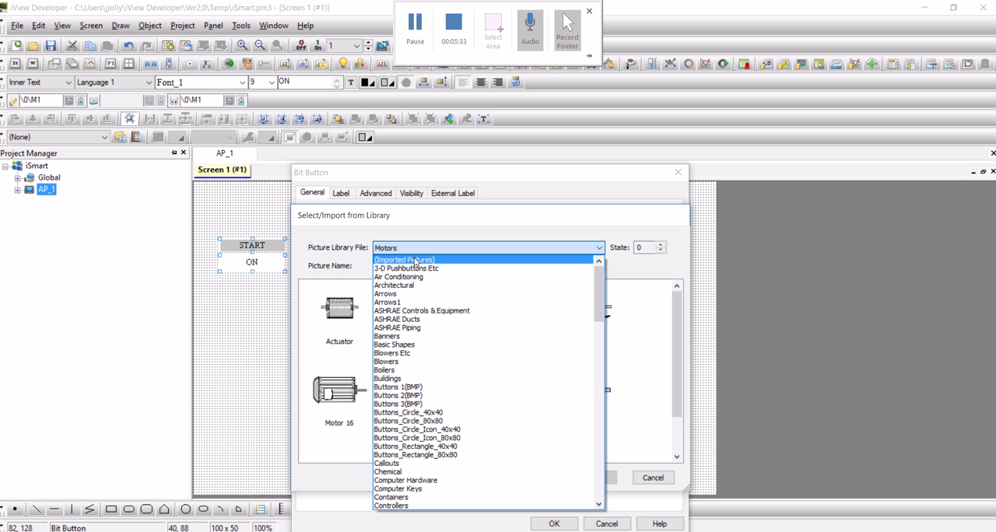
pyautogui.click(459, 250)
pyautogui.click(649, 479)
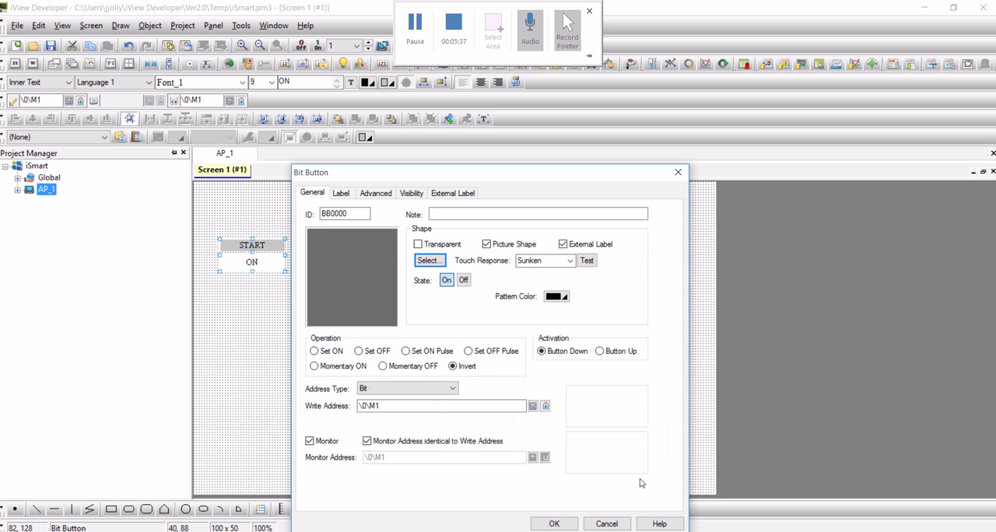
# Review the START button's label settings and enable its touch operation by user level, keeping 0 as the lowest enabling level
pyautogui.click(351, 195)
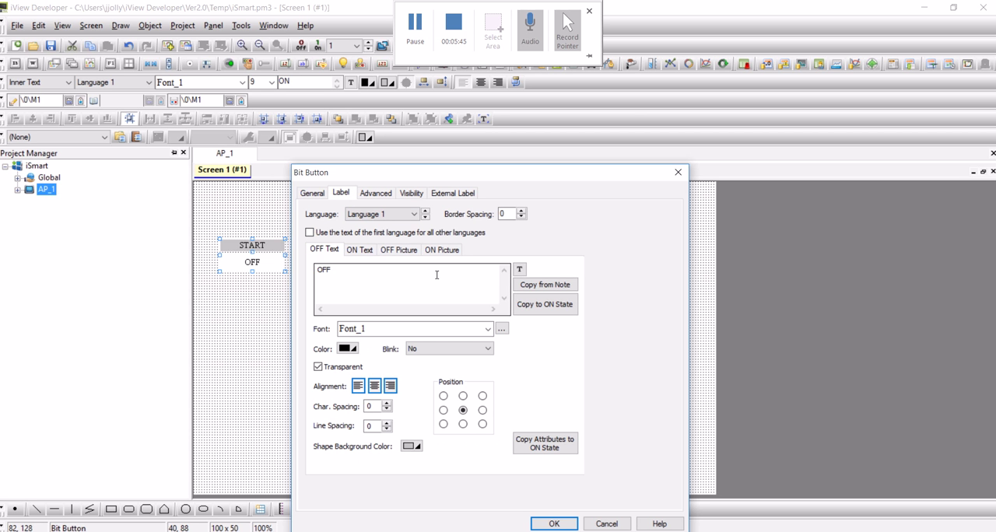
pyautogui.click(379, 197)
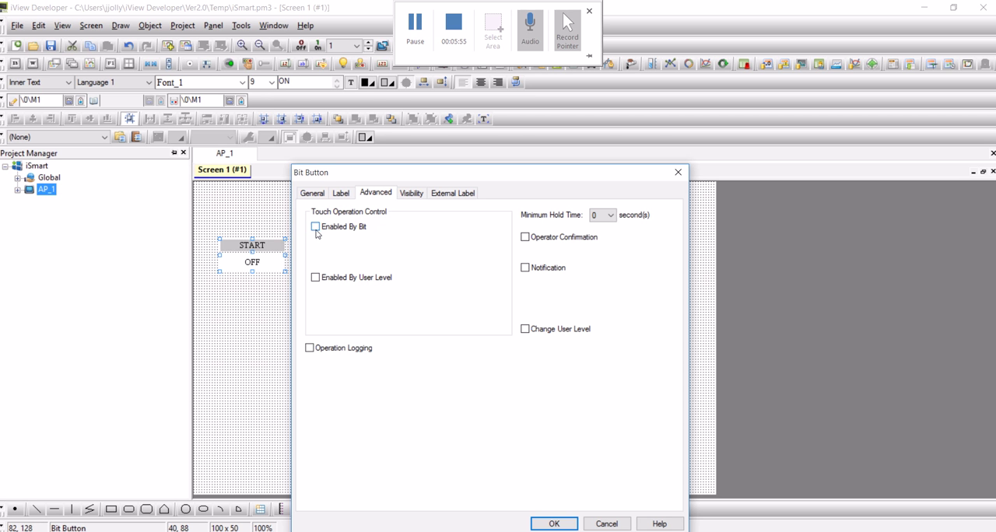
pyautogui.click(316, 279)
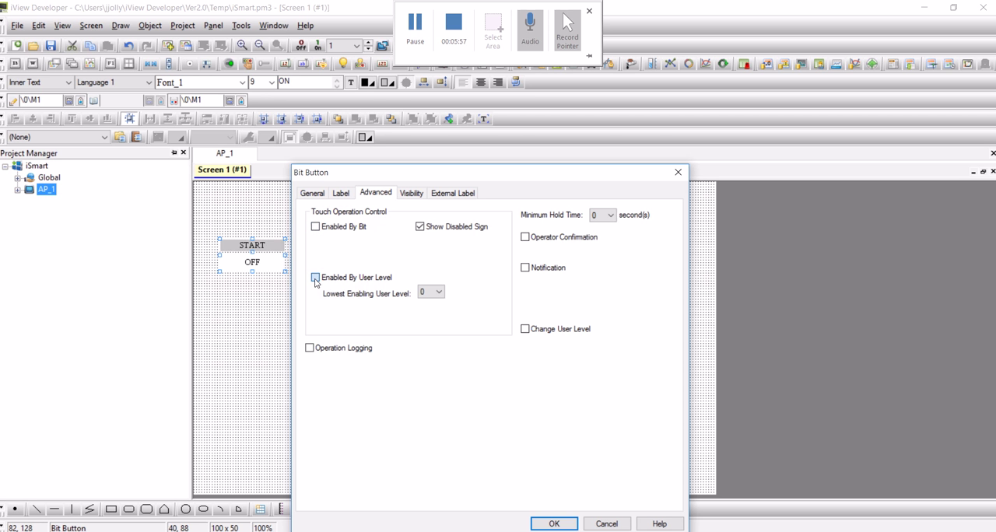
pyautogui.click(315, 279)
pyautogui.click(439, 292)
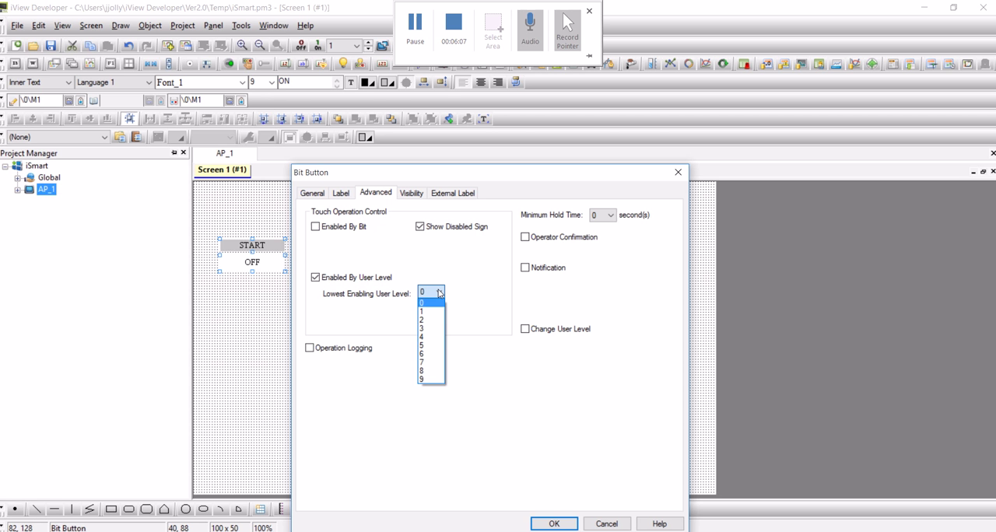
pyautogui.click(439, 293)
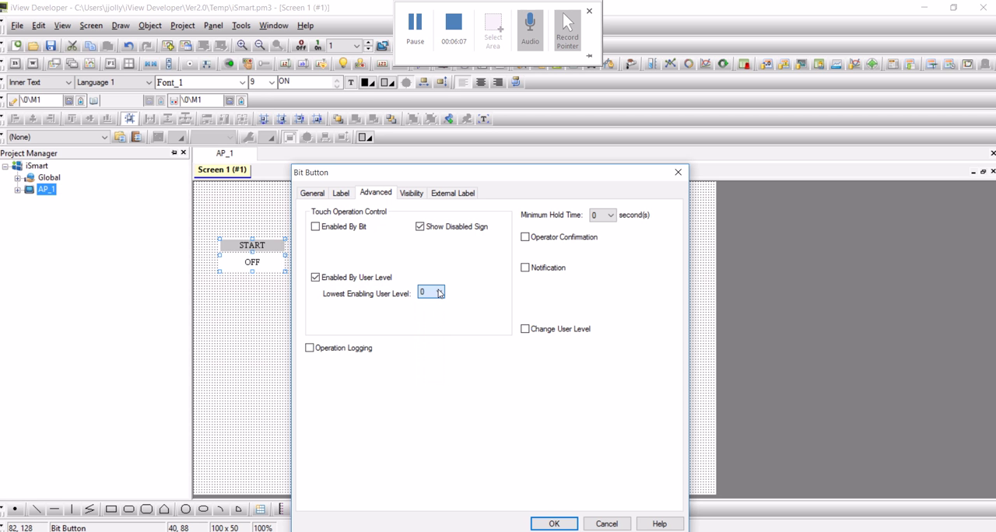
# Preview the START button's operator confirmation and visibility options, leaving confirmation off, and apply the button's settings
pyautogui.click(526, 238)
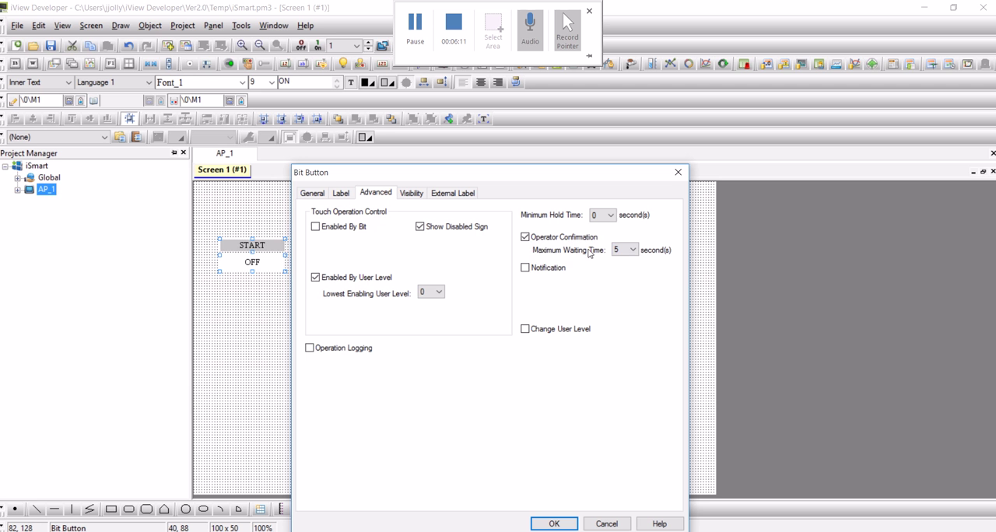
pyautogui.click(525, 238)
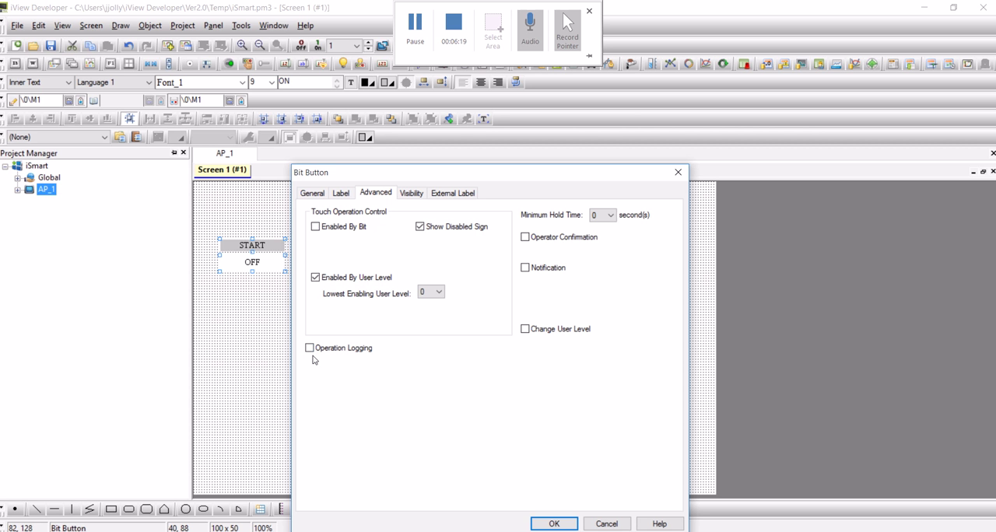
pyautogui.click(411, 196)
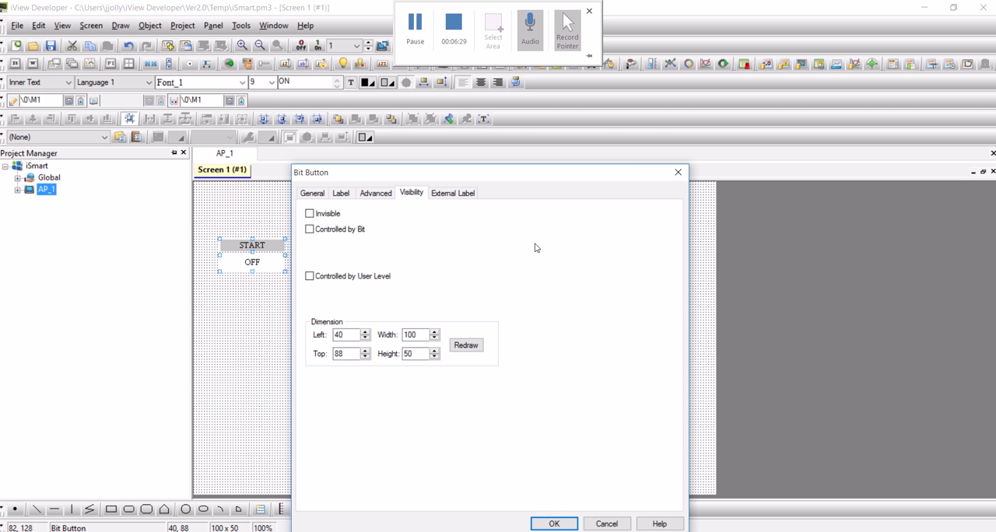
pyautogui.click(554, 523)
pyautogui.click(342, 388)
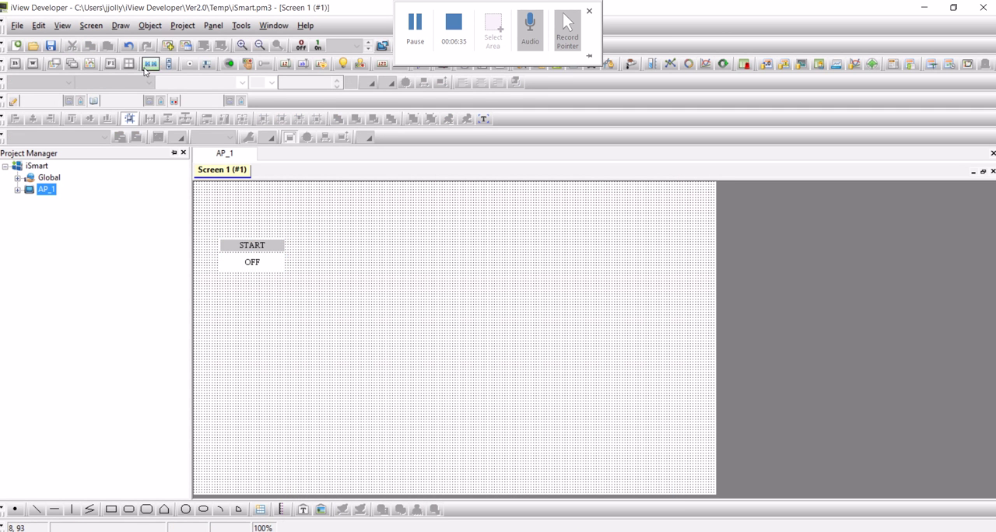
# Place a numeric entry of about 70 x 70 pixels at about 238, 92, beside the START button
pyautogui.click(150, 25)
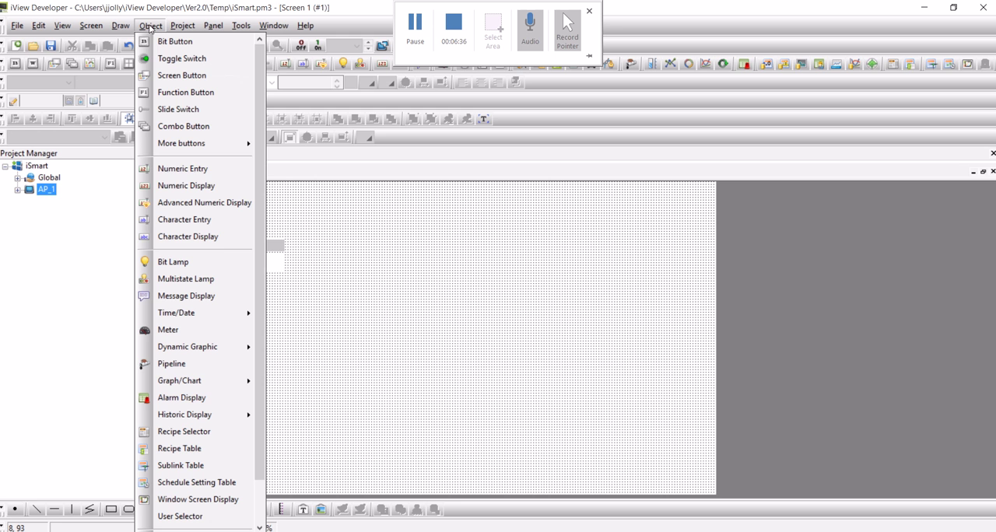
pyautogui.click(187, 169)
pyautogui.click(350, 243)
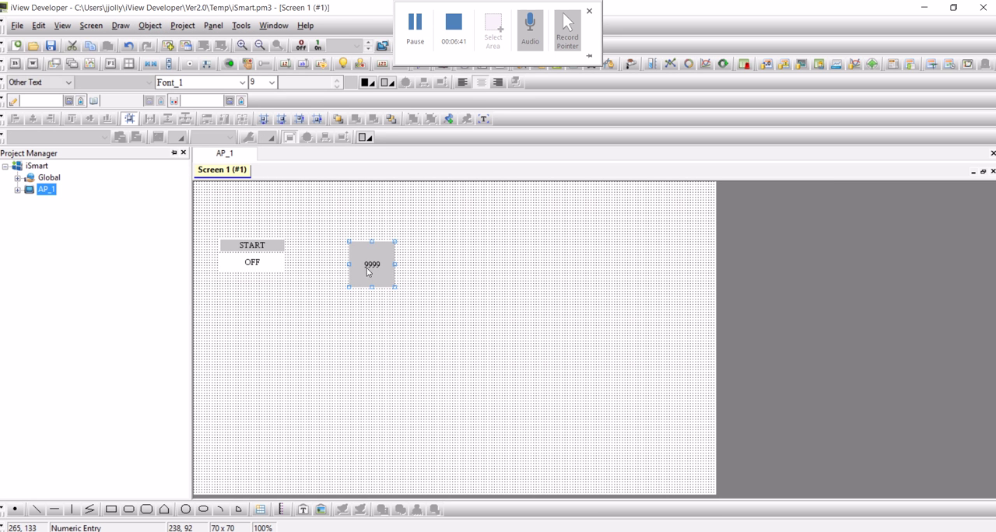
# Set the numeric entry's write address to word DR01 on Link 1, sub-link 0 (SMT1)
pyautogui.doubleClick(369, 268)
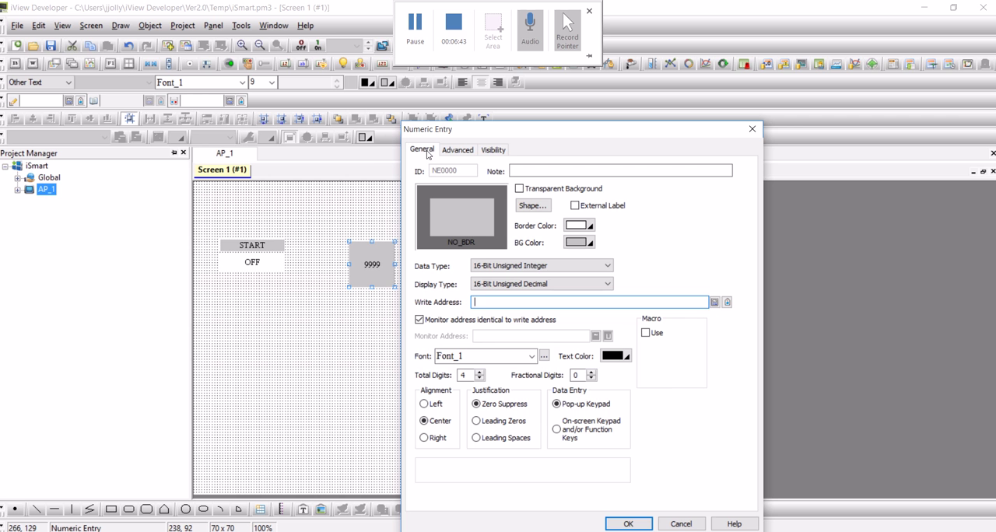
pyautogui.click(715, 302)
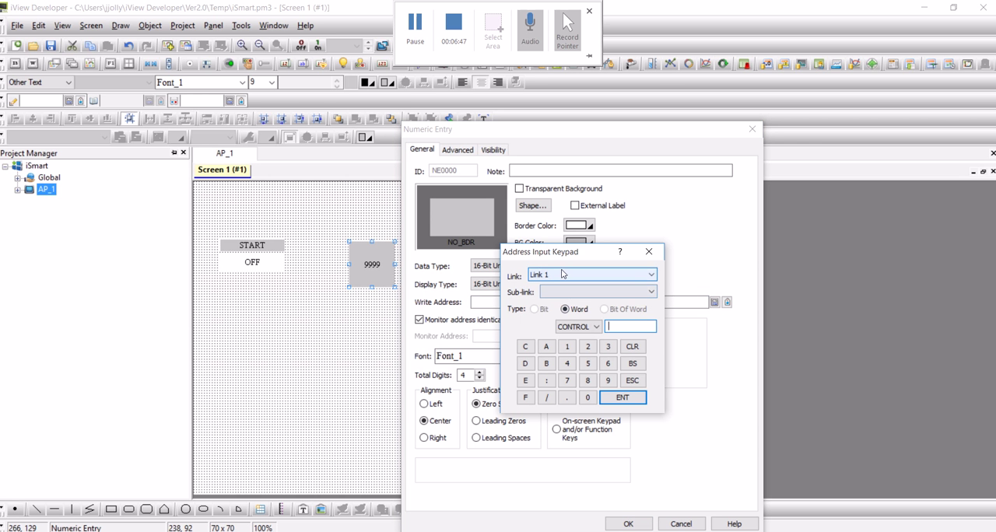
pyautogui.click(563, 293)
pyautogui.click(565, 309)
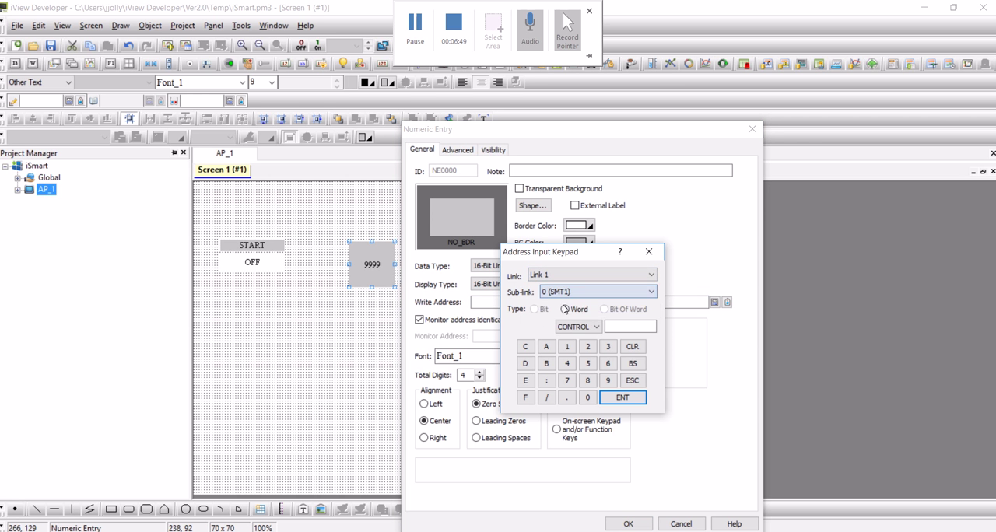
pyautogui.click(565, 309)
pyautogui.click(580, 327)
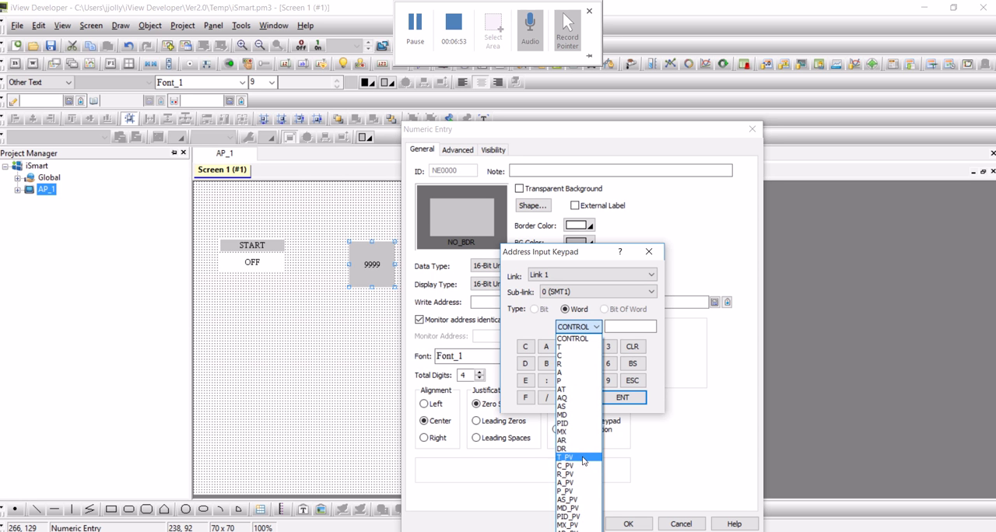
pyautogui.click(583, 458)
pyautogui.click(564, 327)
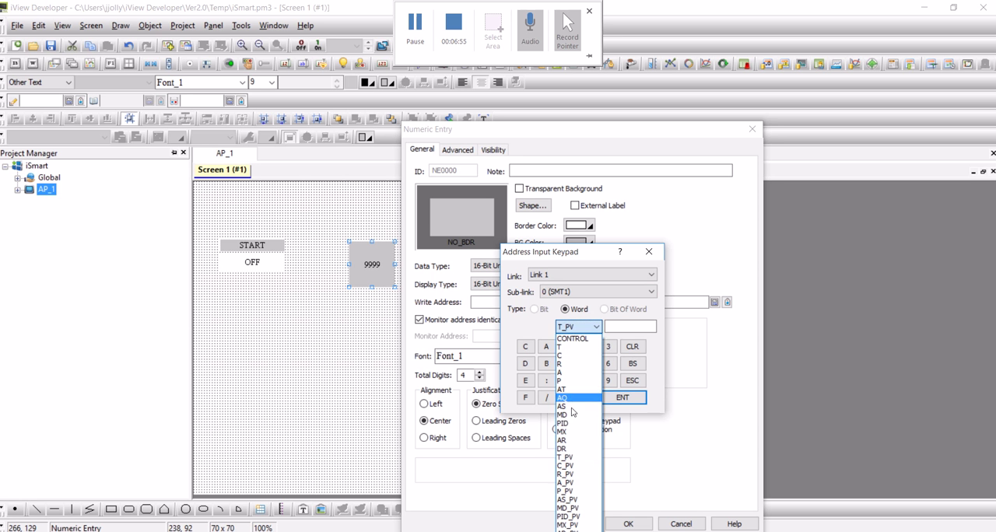
pyautogui.click(565, 450)
pyautogui.click(627, 326)
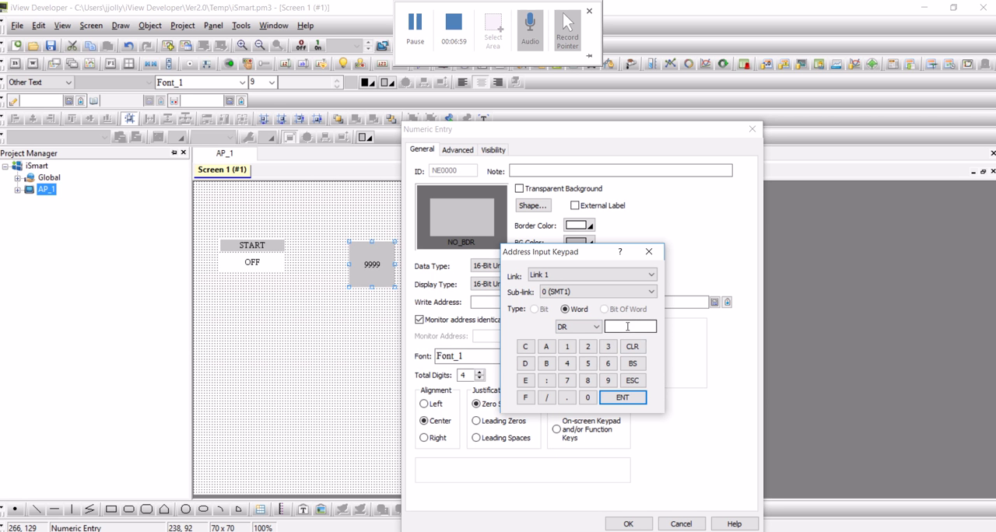
pyautogui.write('01')
pyautogui.click(623, 398)
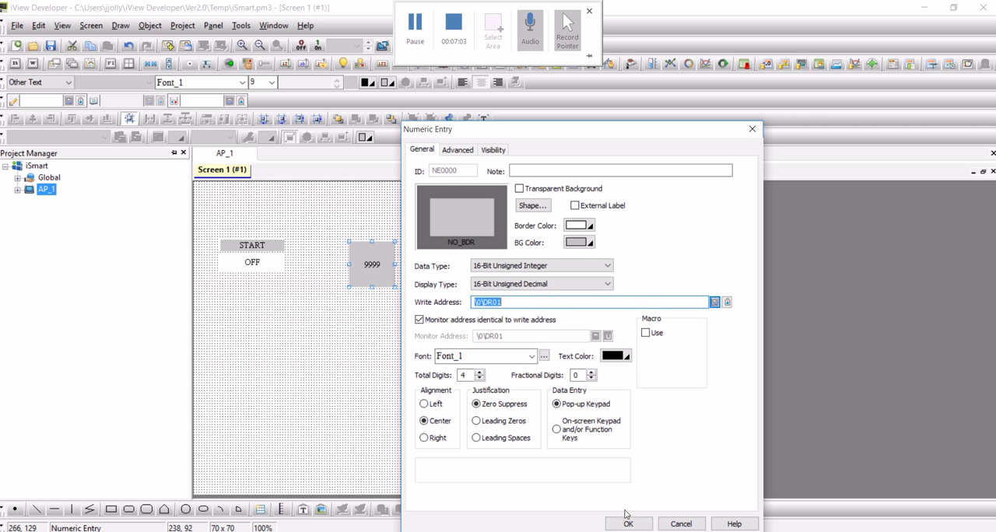
# Review the numeric entry's advanced options, previewing the Range Check fields and leaving the check off
pyautogui.click(456, 150)
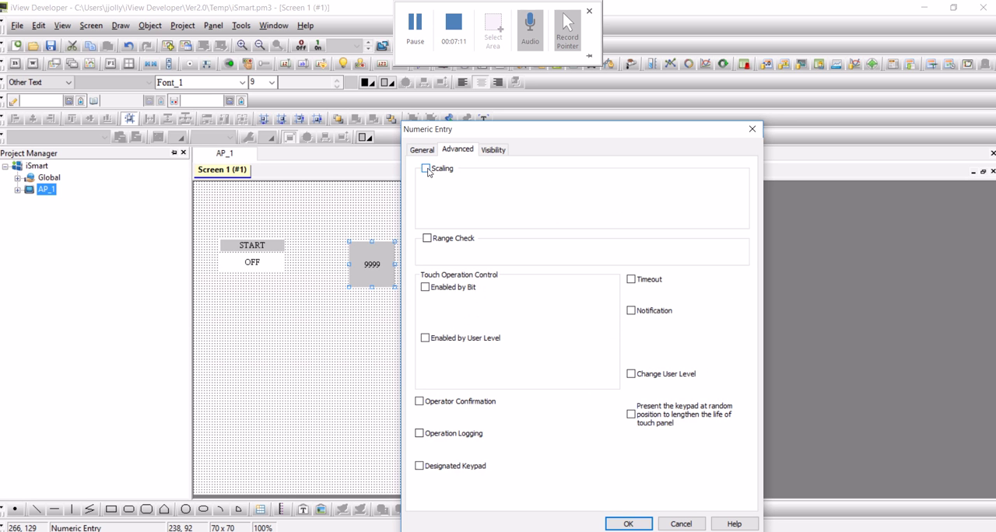
pyautogui.click(427, 238)
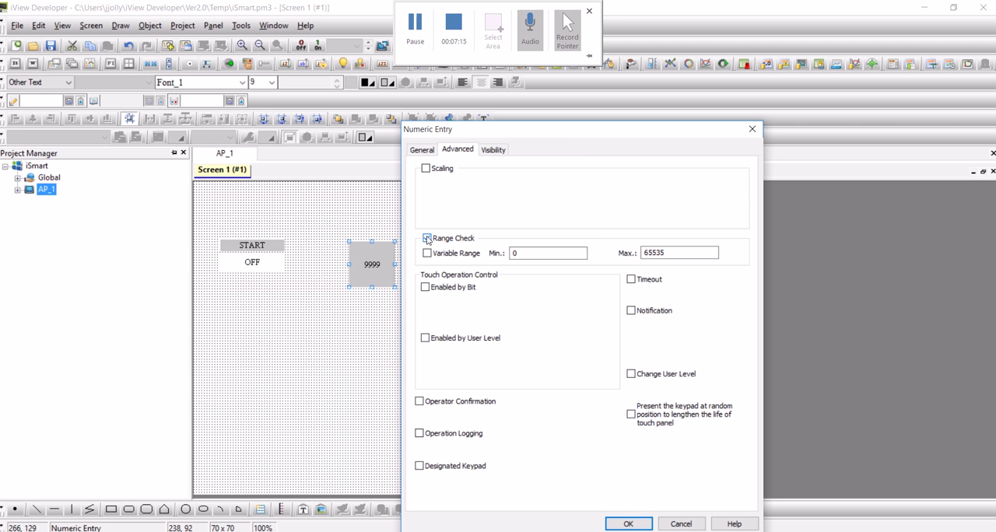
pyautogui.click(427, 239)
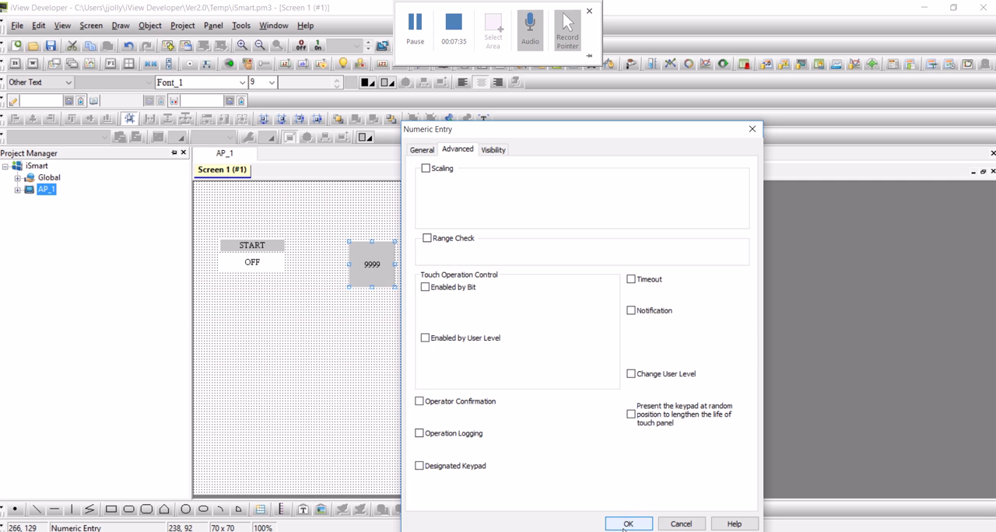
# Add an external label at the top of the numeric entry and give it a magenta plate color
pyautogui.click(433, 150)
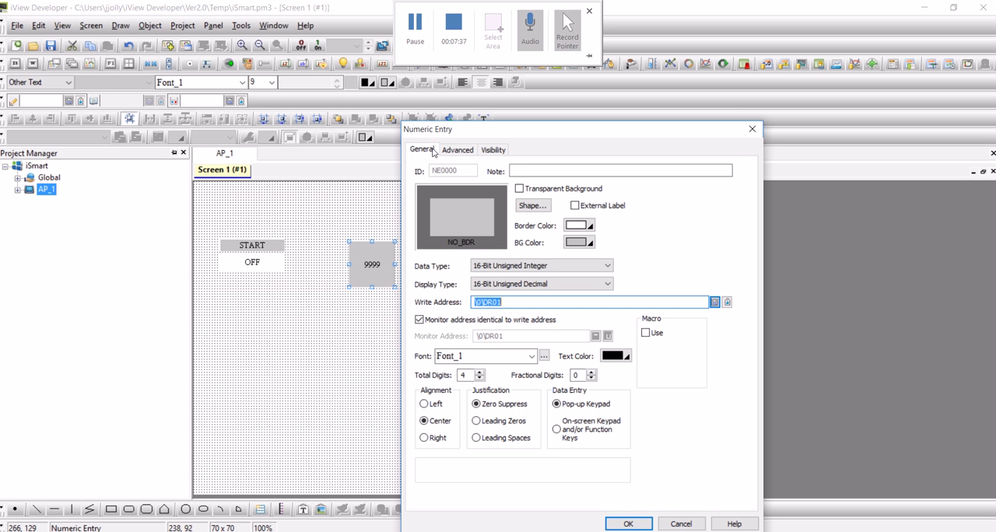
pyautogui.click(576, 205)
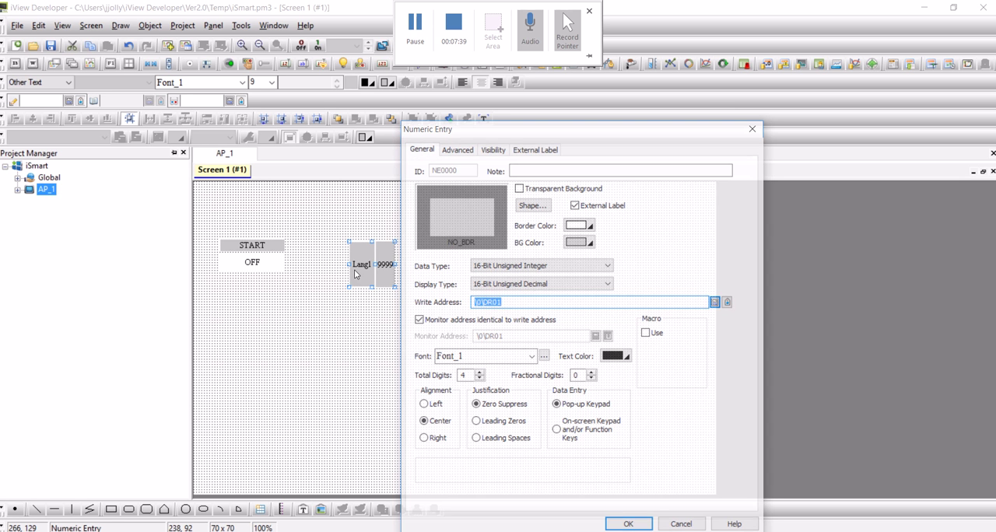
pyautogui.click(545, 148)
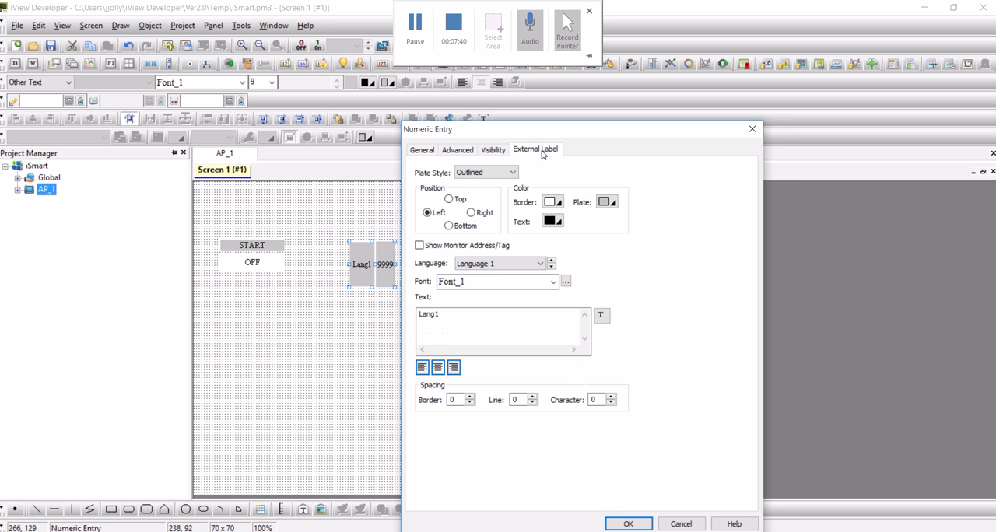
pyautogui.click(455, 201)
pyautogui.moveTo(501, 131); pyautogui.dragTo(610, 118)
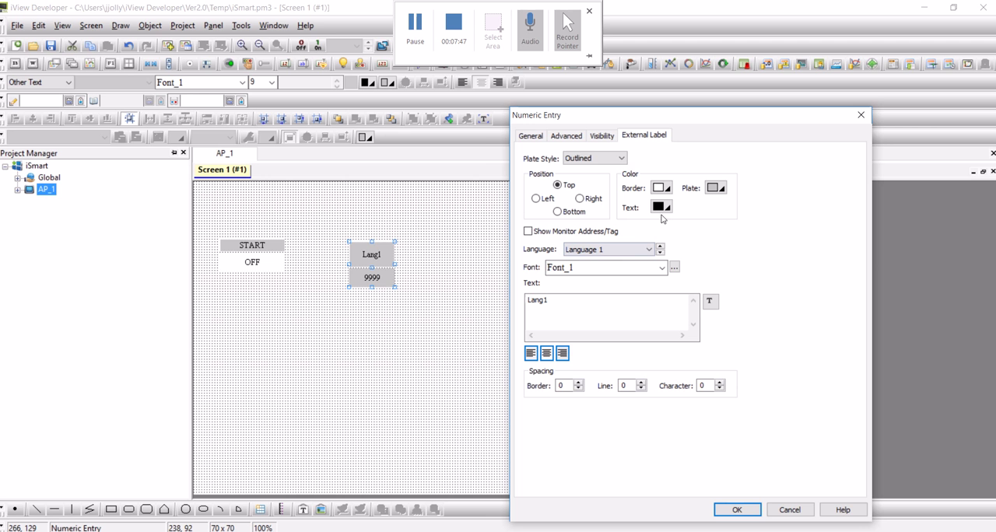
pyautogui.click(719, 189)
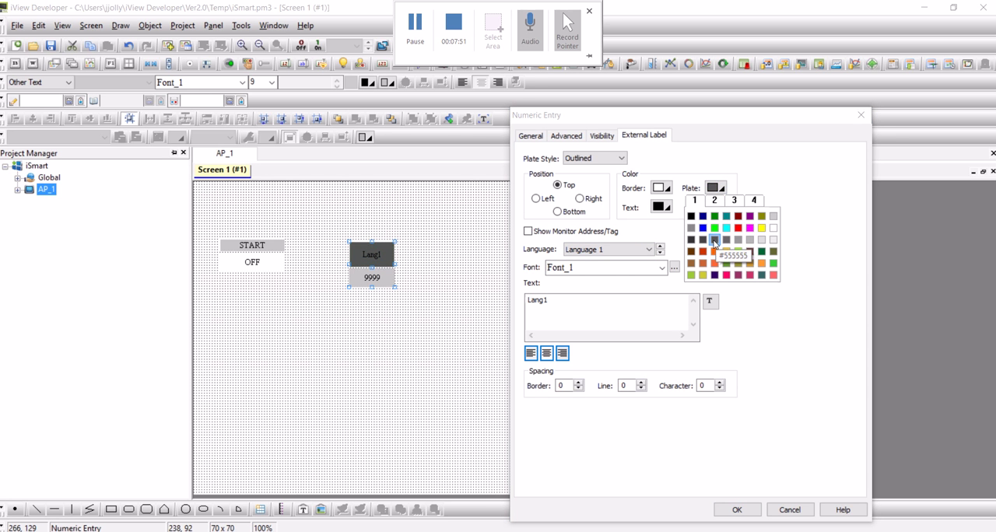
pyautogui.click(757, 227)
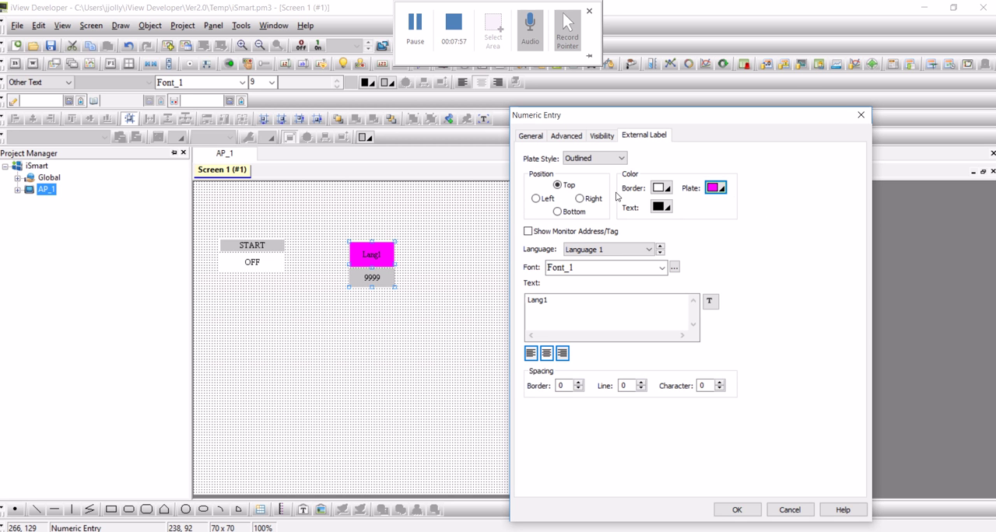
# Set the numeric entry's border color to black
pyautogui.click(603, 136)
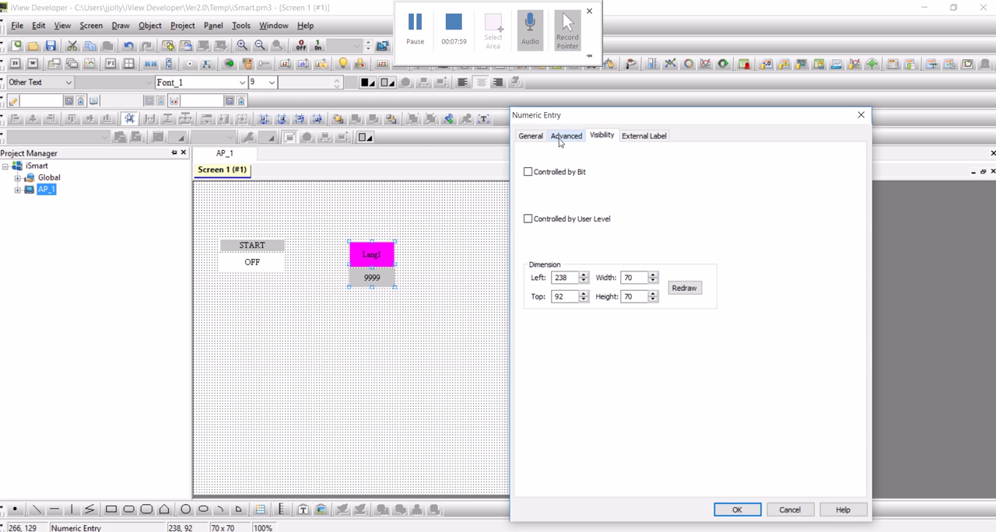
pyautogui.click(566, 136)
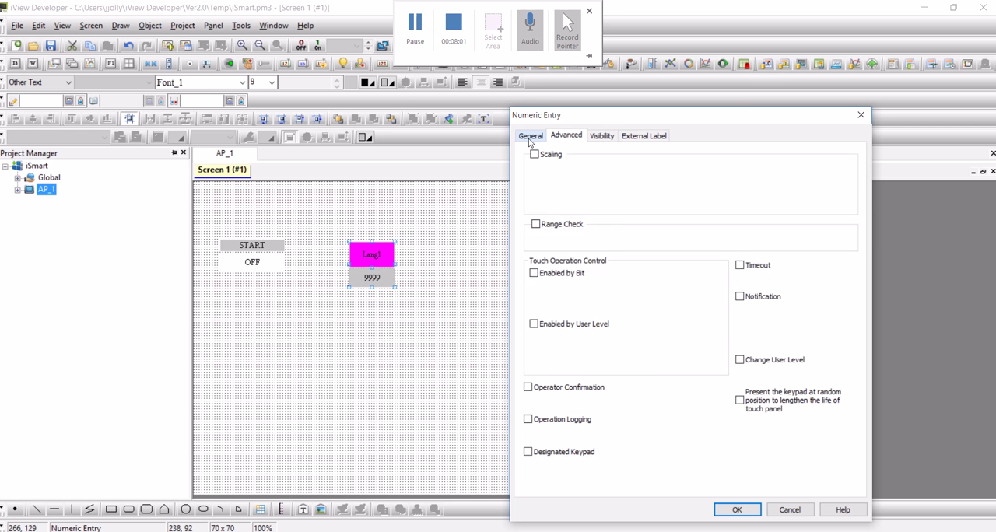
pyautogui.click(531, 137)
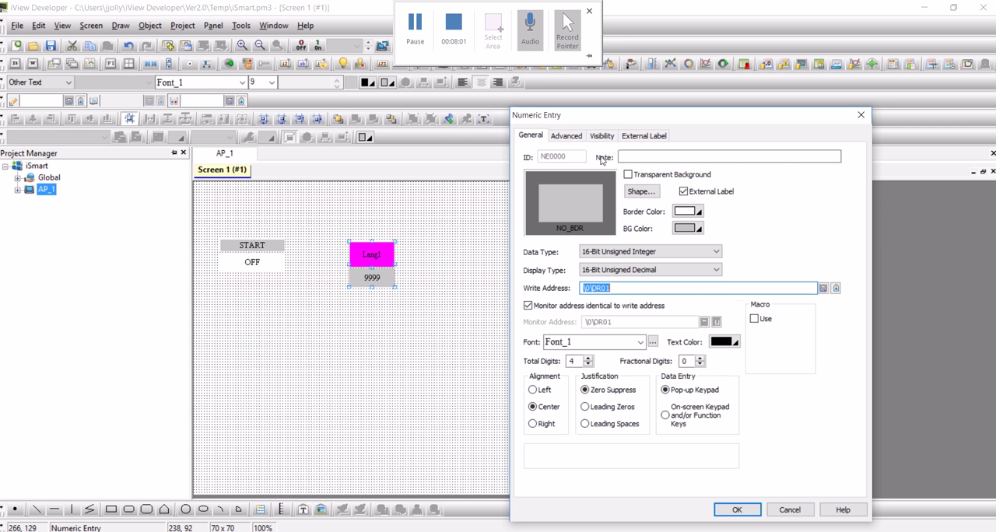
pyautogui.click(698, 216)
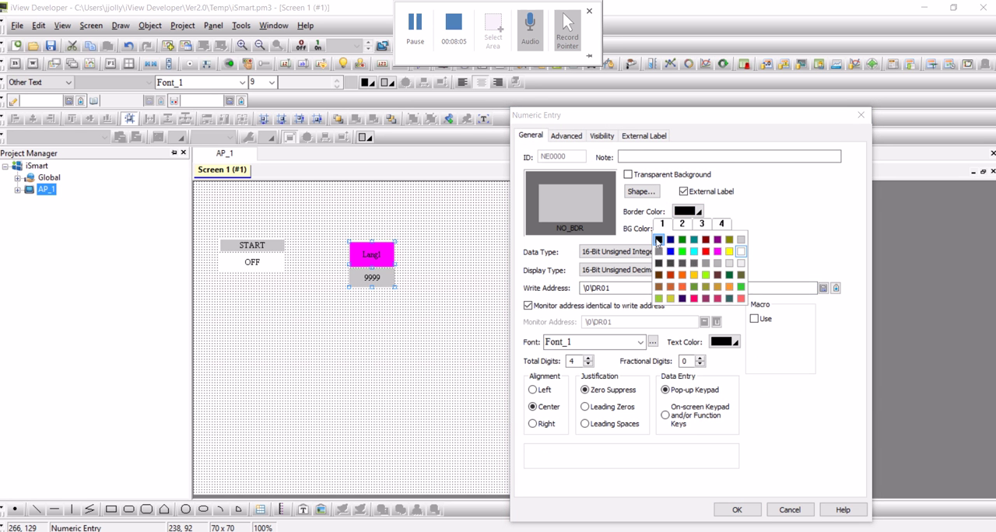
pyautogui.click(658, 240)
# Apply the framed GF_0013 shape to the numeric entry and enlarge the object slightly on the screen
pyautogui.click(641, 192)
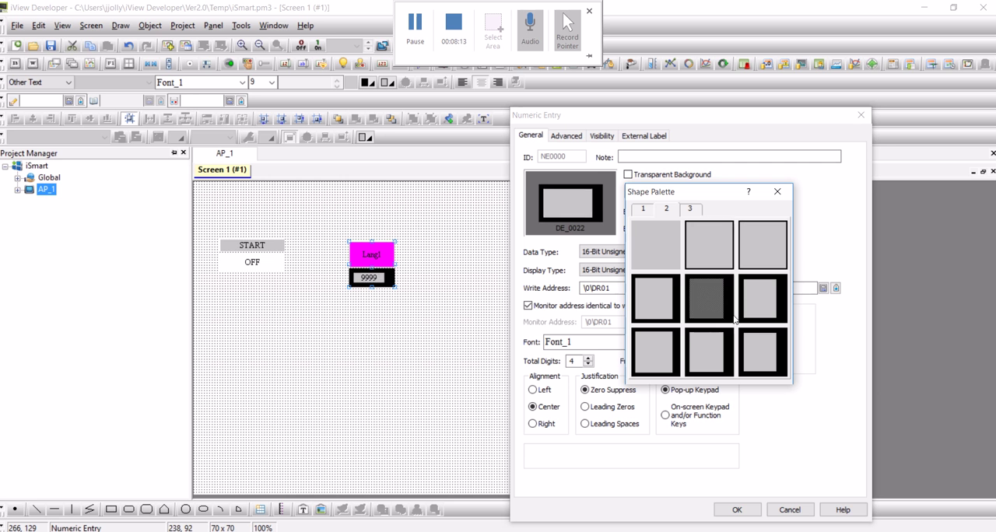
pyautogui.click(695, 208)
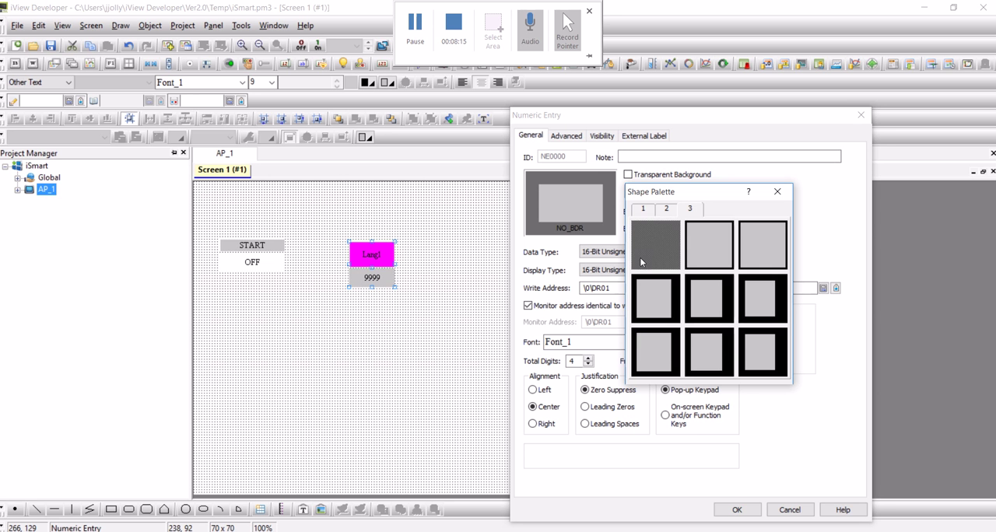
pyautogui.click(697, 239)
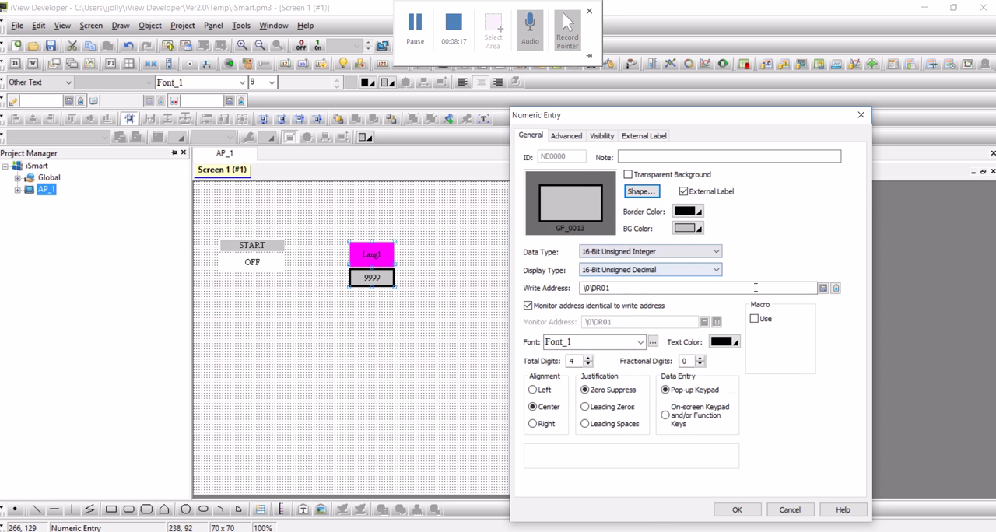
pyautogui.click(737, 510)
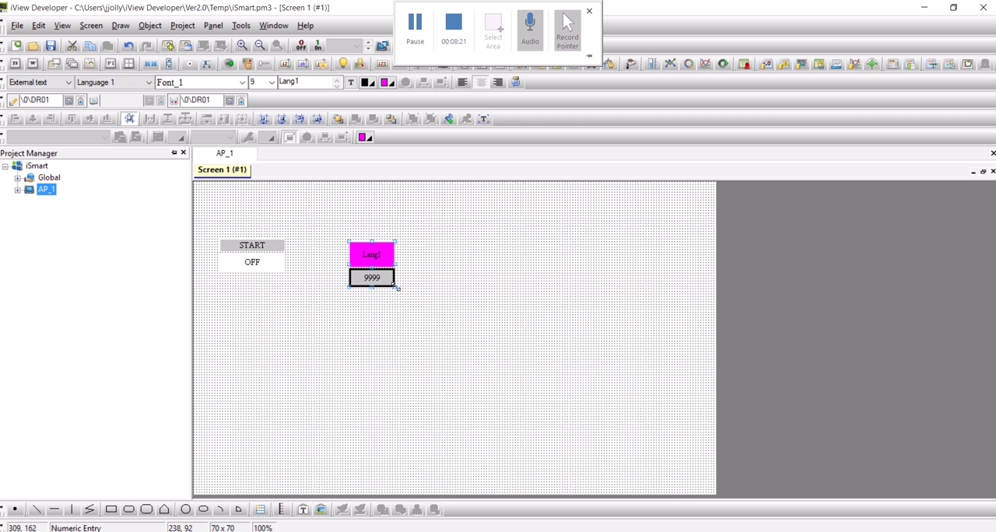
pyautogui.moveTo(397, 288)
pyautogui.mouseDown()
pyautogui.moveTo(444, 289)
pyautogui.moveTo(452, 314)
pyautogui.moveTo(446, 289)
pyautogui.moveTo(473, 260)
pyautogui.moveTo(446, 298)
pyautogui.moveTo(415, 290)
pyautogui.mouseUp()
pyautogui.click(412, 309)
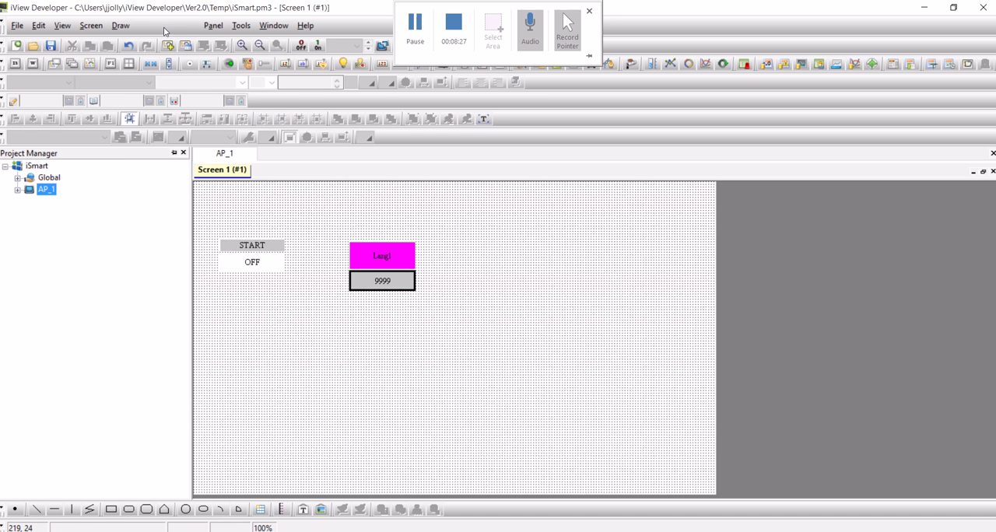
# Place a bit lamp of about 100 x 50 pixels at about 502, 84, beside the numeric entry
pyautogui.click(152, 26)
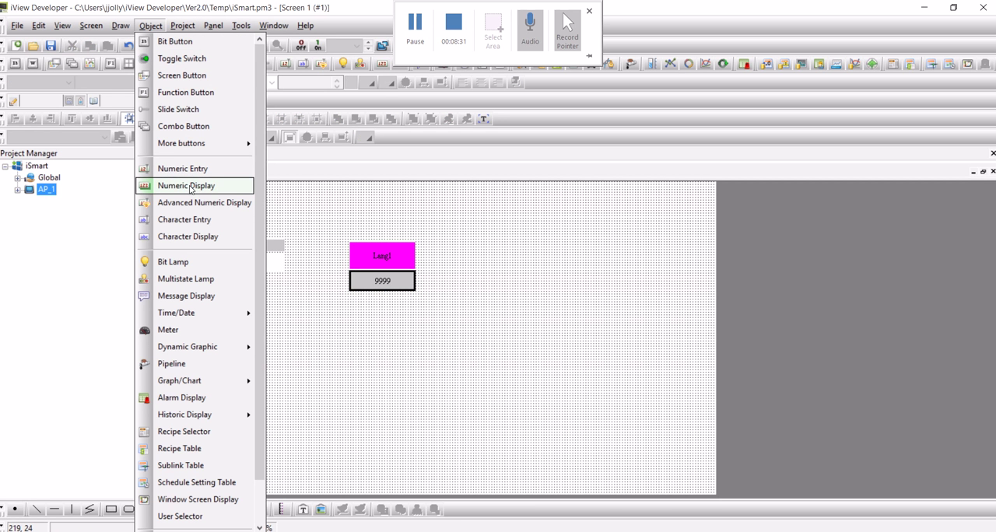
pyautogui.click(175, 262)
pyautogui.click(524, 243)
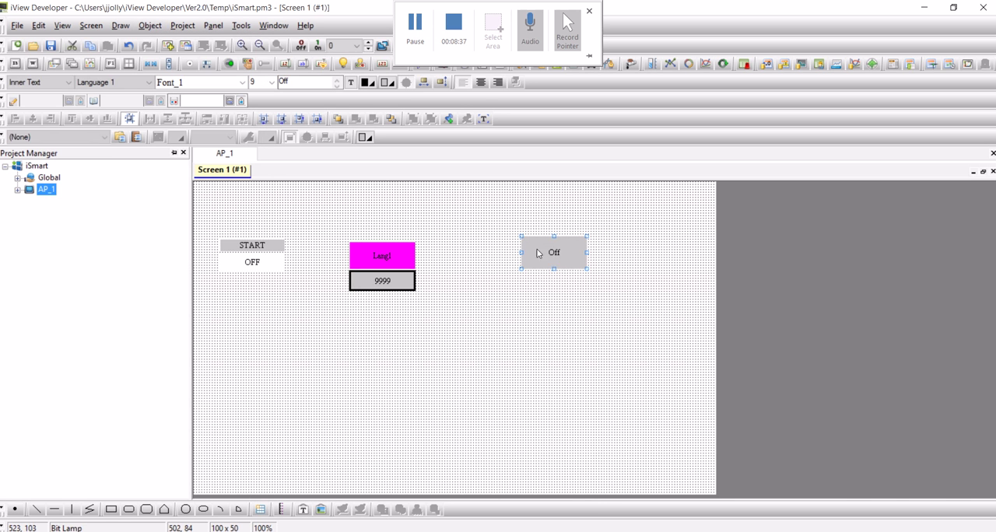
# Set the bit lamp's monitor address to bit I01 on Link 1, sub-link 0 (SMT1)
pyautogui.doubleClick(551, 249)
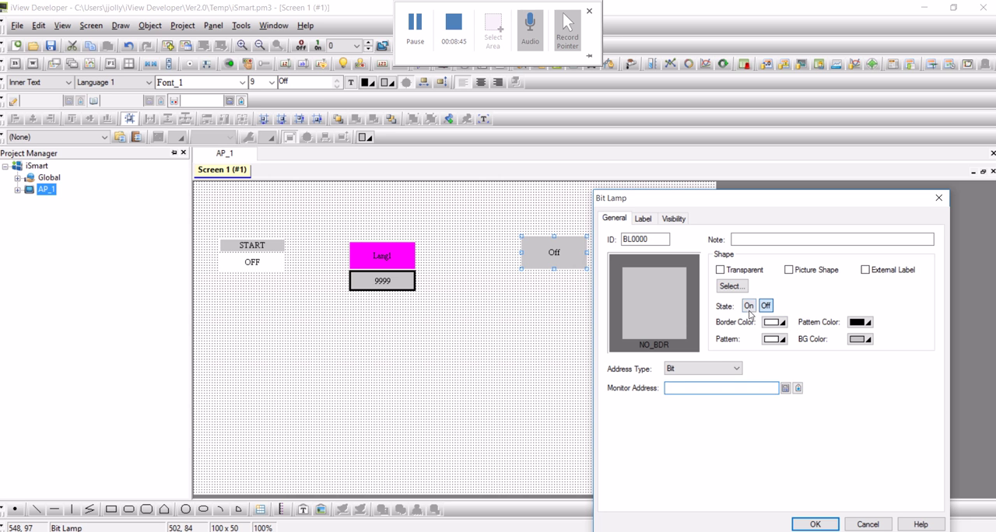
pyautogui.click(786, 387)
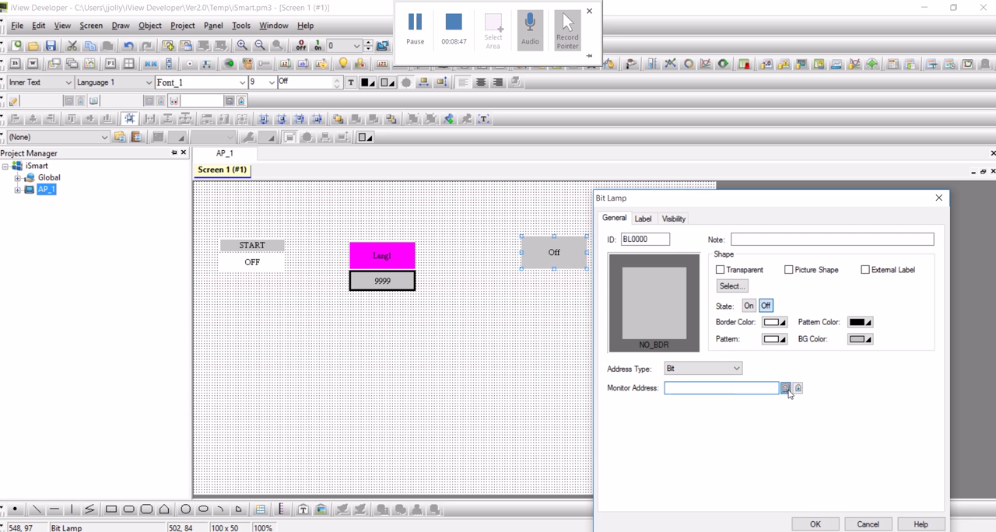
pyautogui.click(767, 327)
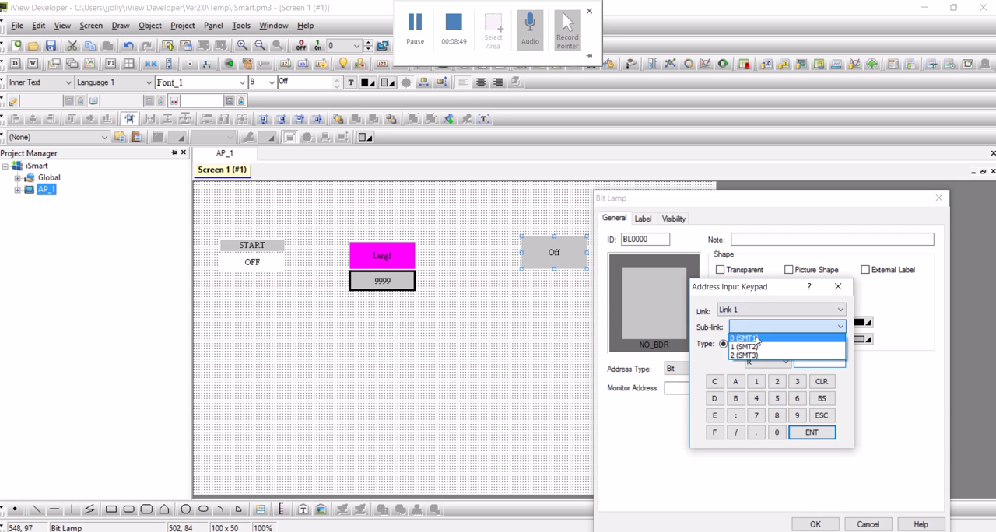
pyautogui.click(746, 338)
pyautogui.click(777, 362)
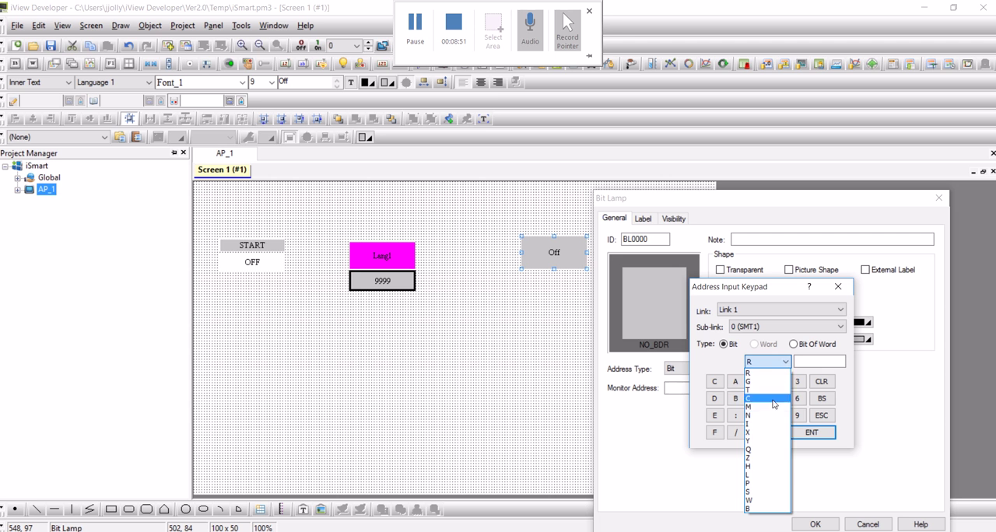
pyautogui.click(759, 424)
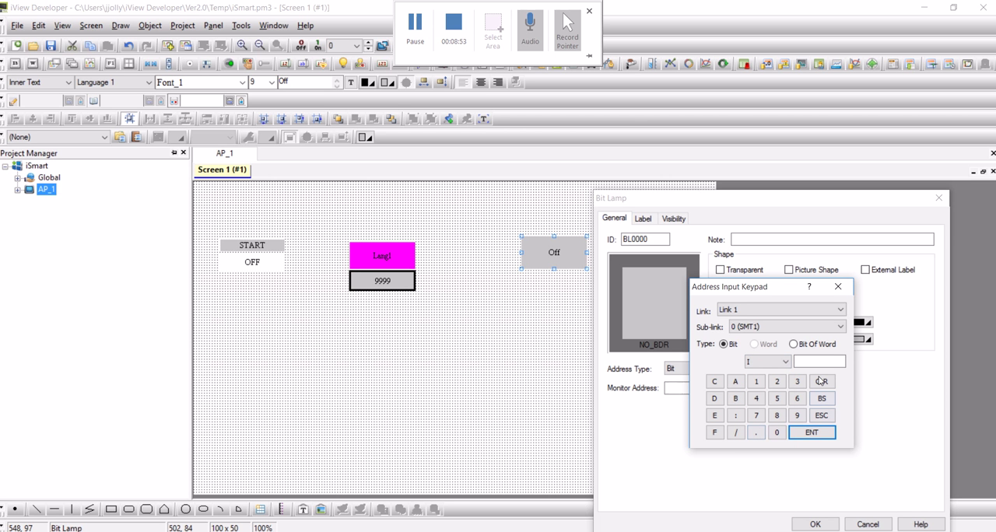
pyautogui.click(810, 360)
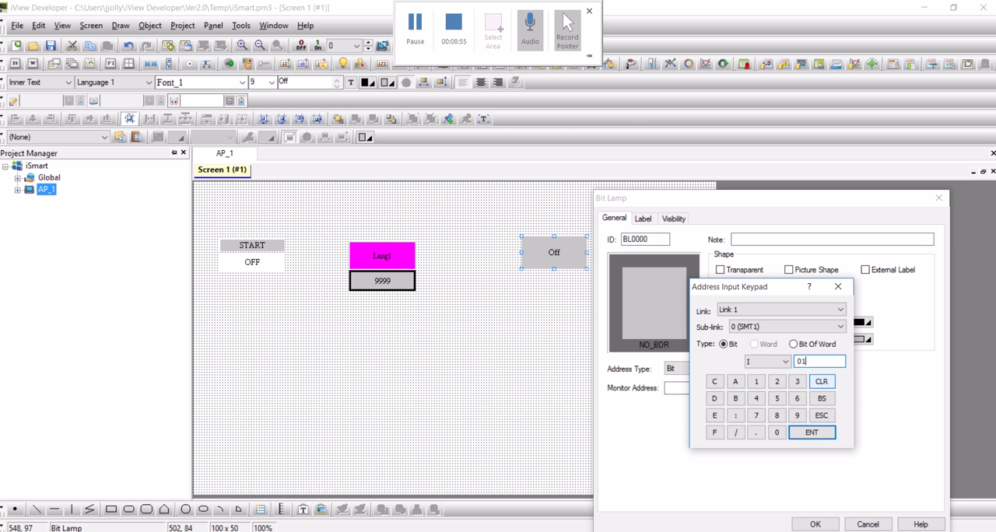
pyautogui.click(813, 434)
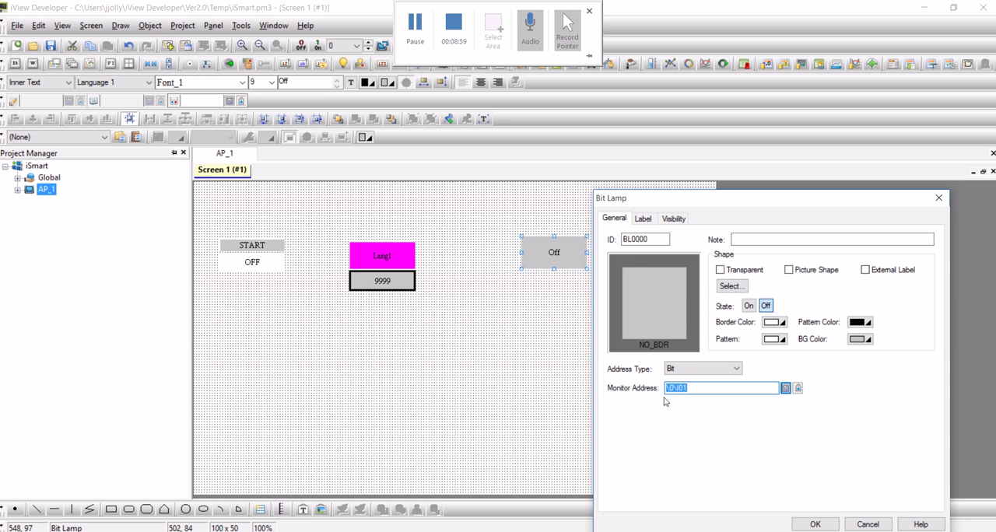
# Try the round RF_0011 shape on the bit lamp, switch the lamp to a picture shape and open the picture library
pyautogui.click(732, 287)
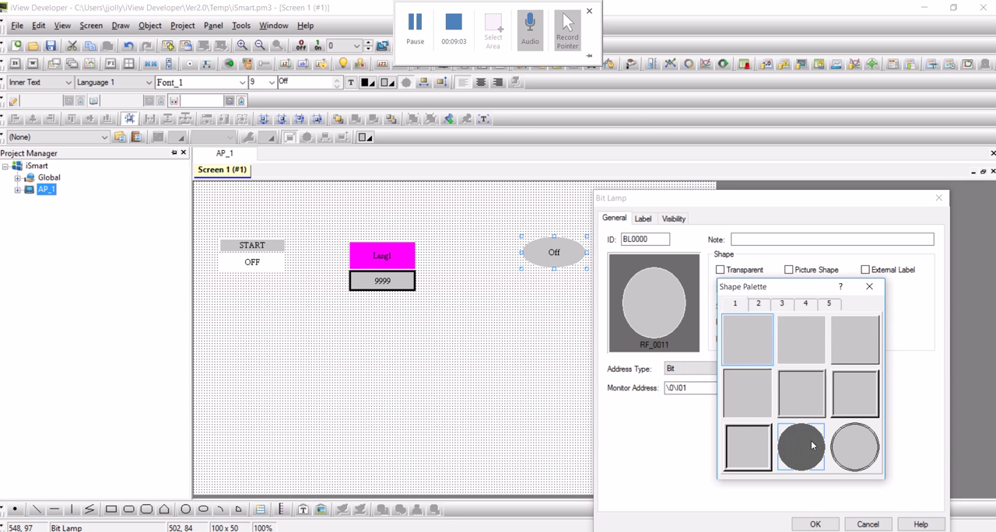
pyautogui.click(798, 446)
pyautogui.click(789, 270)
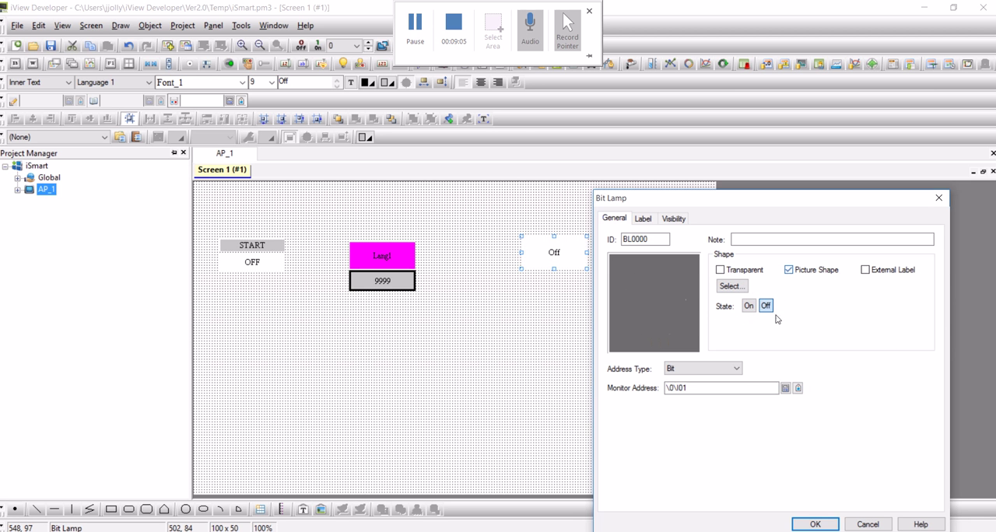
pyautogui.click(724, 288)
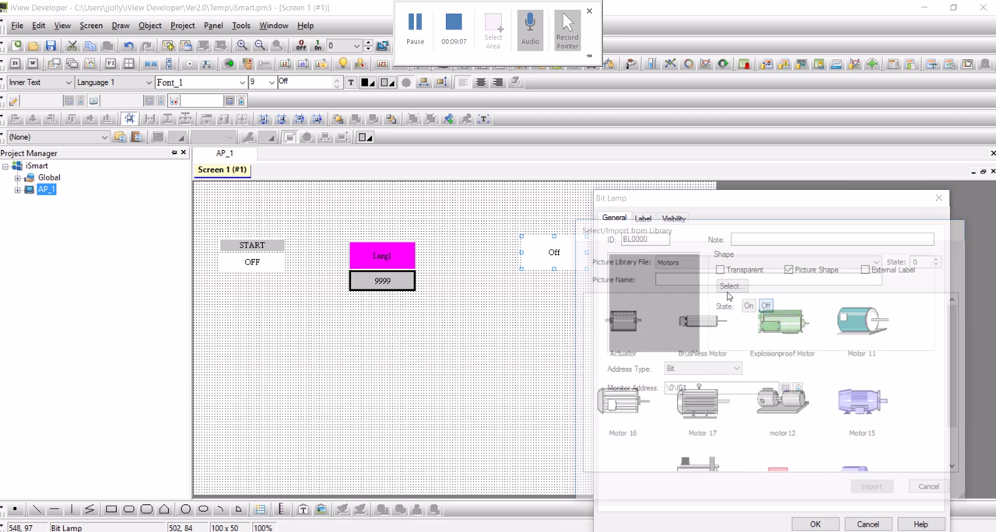
# Look through the Icons (Mono) and Indicators_Circle_40x40 picture libraries for a suitable lamp picture
pyautogui.click(870, 263)
pyautogui.scroll(15, 770, 366)
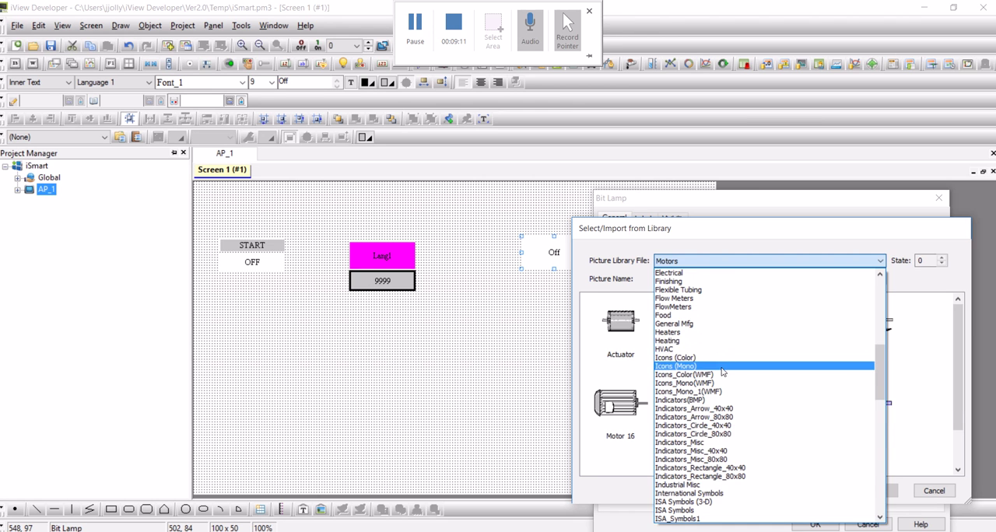
pyautogui.click(722, 368)
pyautogui.click(757, 264)
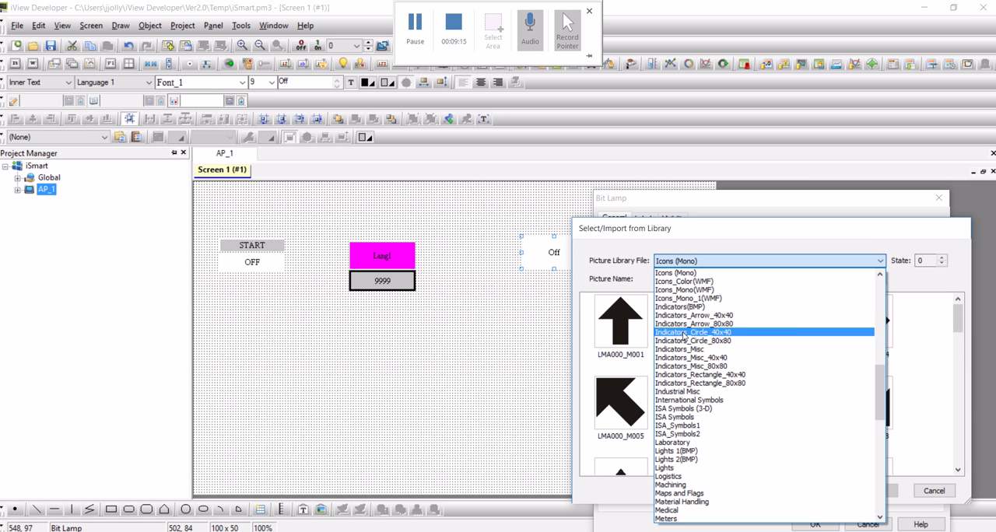
pyautogui.click(684, 335)
pyautogui.scroll(-10, 809, 372)
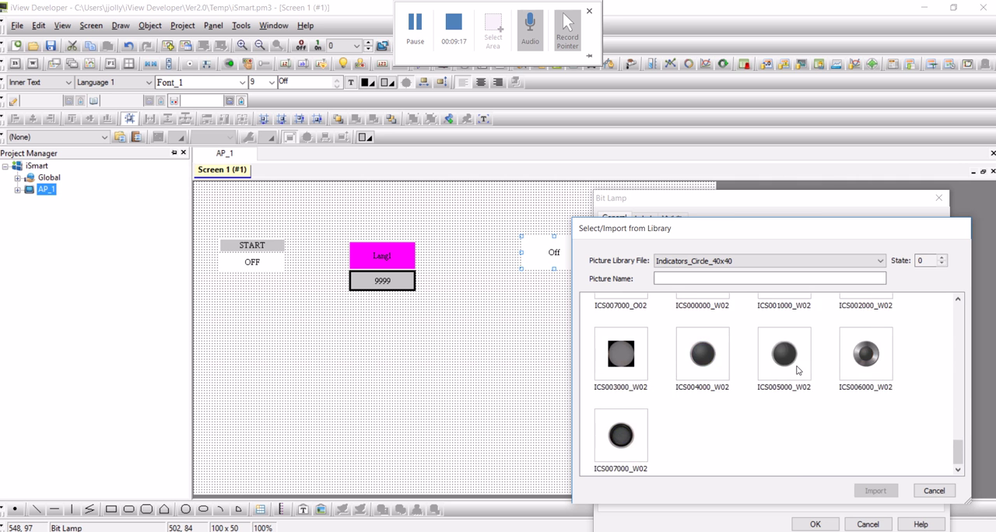
pyautogui.scroll(5, 798, 370)
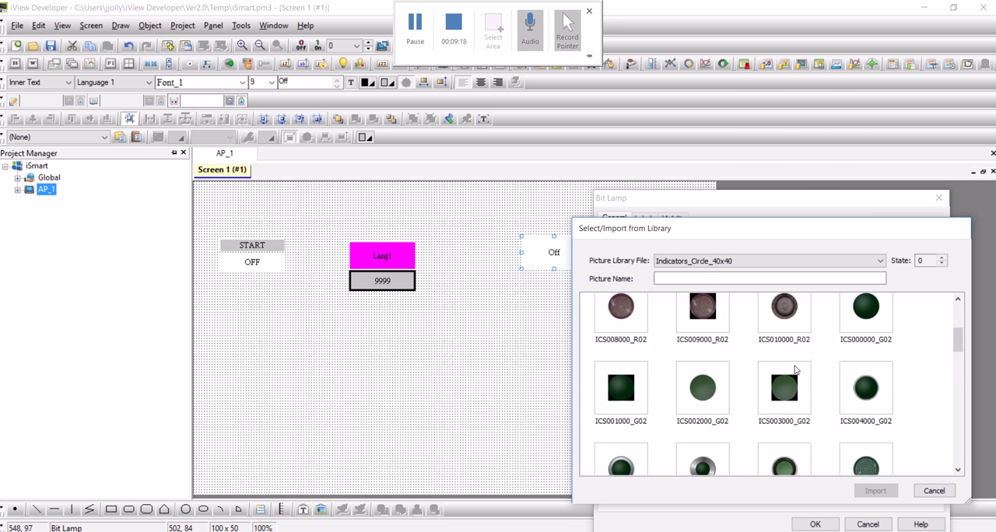
# Give the bit lamp's Off state a green round button picture from the 3-D Pushbuttons Etc library and stretch the lamp to 100 x 100 pixels
pyautogui.click(704, 261)
pyautogui.scroll(15, 704, 370)
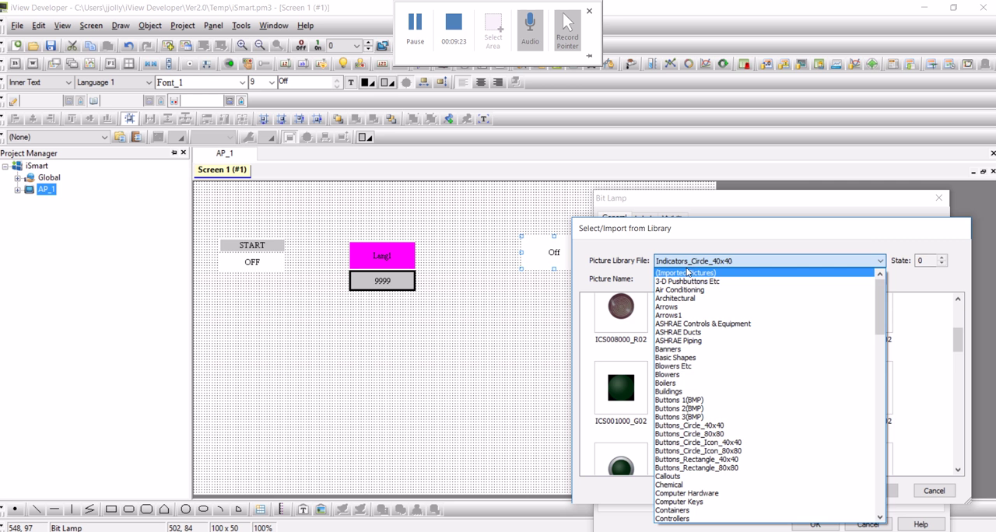
pyautogui.click(689, 281)
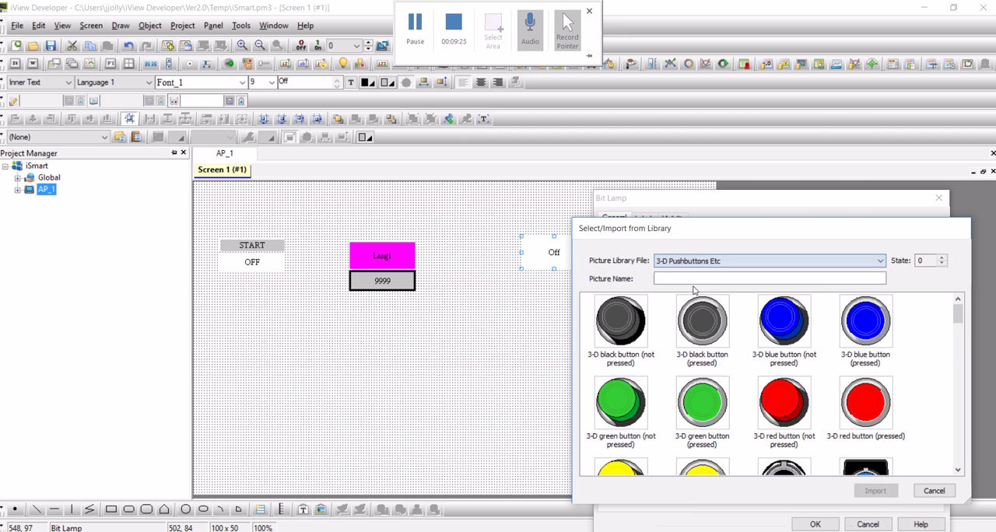
pyautogui.scroll(-3, 754, 393)
pyautogui.scroll(-8, 754, 393)
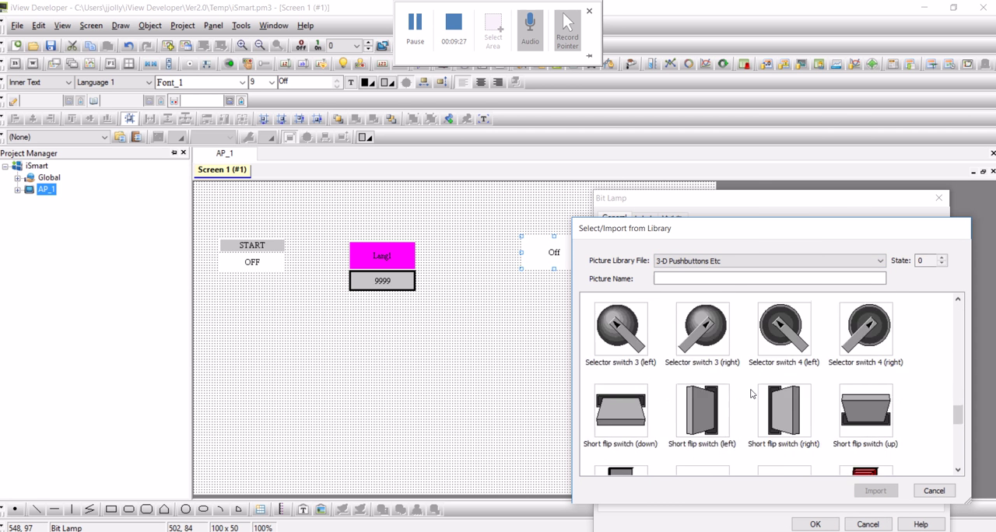
pyautogui.doubleClick(869, 340)
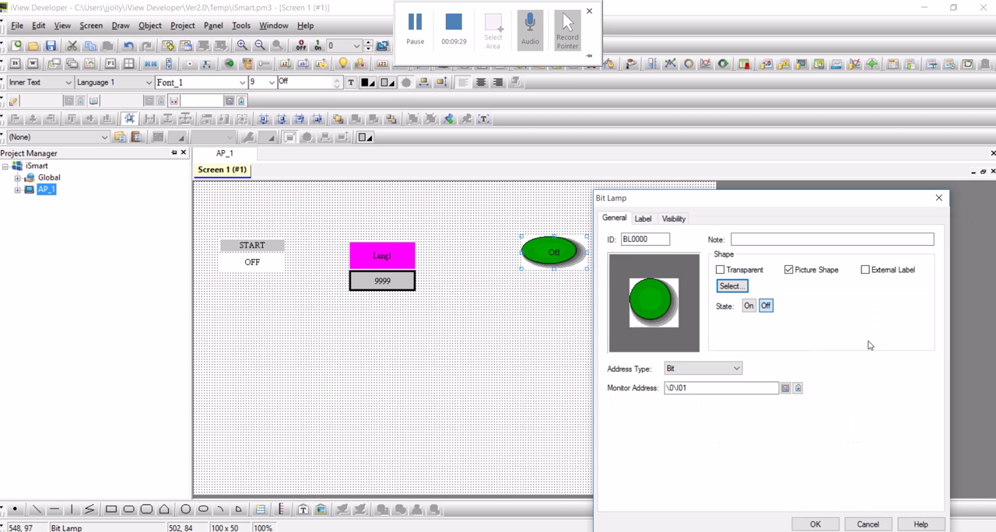
pyautogui.click(810, 525)
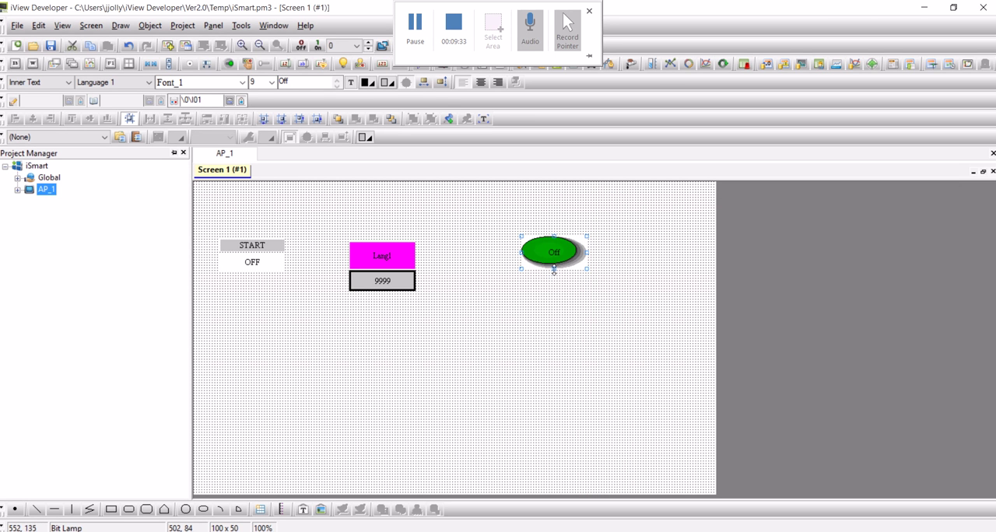
pyautogui.moveTo(555, 271); pyautogui.dragTo(560, 302)
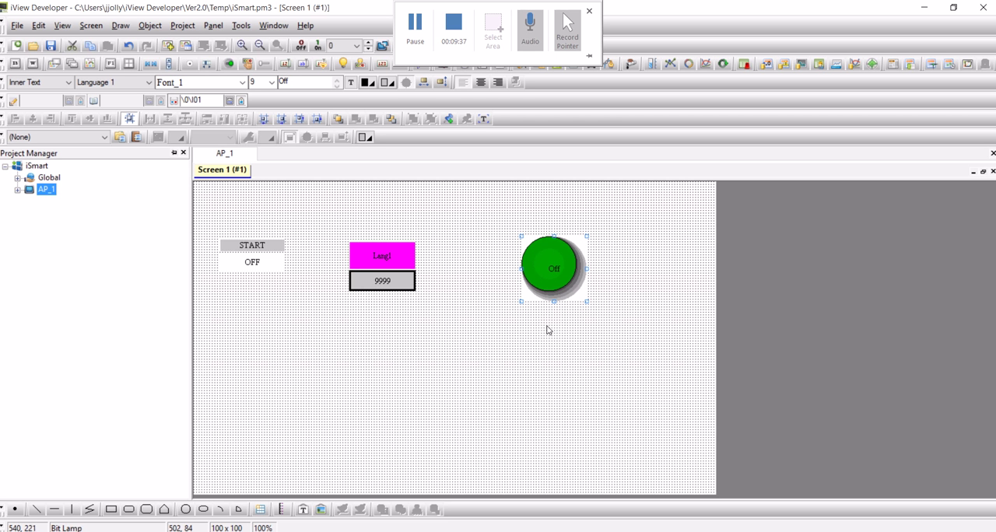